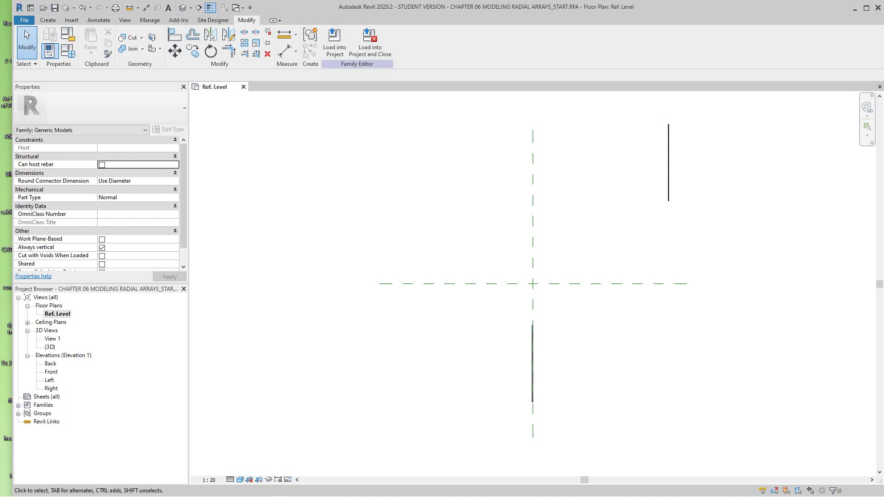
- Create a grouped and associated linear array of the upper-right rung with 2 members, spaced 250 horizontally to the right
{"action": "middle_click_drag", "start_coordinate": [533, 362], "coordinate": [520, 368]}
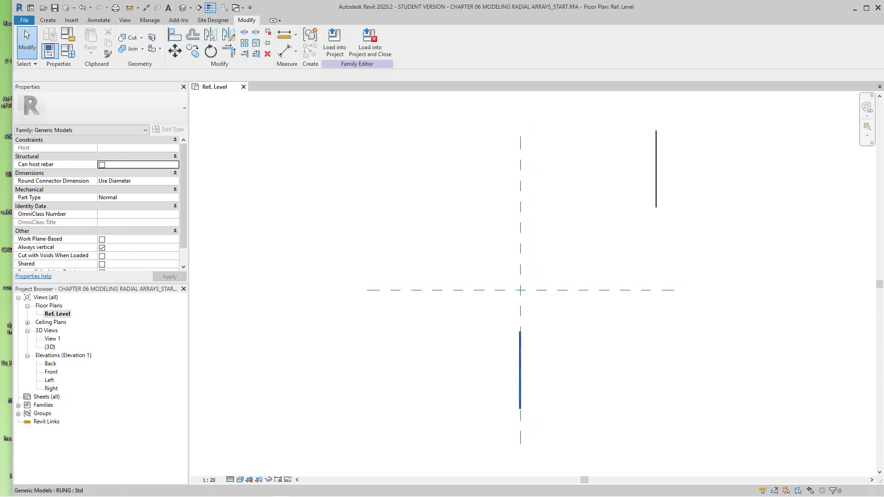
{"action": "scroll", "coordinate": [580, 340], "scroll_direction": "down", "scroll_amount": 1}
{"action": "middle_click_drag", "start_coordinate": [580, 340], "coordinate": [558, 388]}
{"action": "scroll", "coordinate": [626, 283], "scroll_direction": "up", "scroll_amount": 2}
{"action": "middle_click_drag", "start_coordinate": [626, 283], "coordinate": [556, 322]}
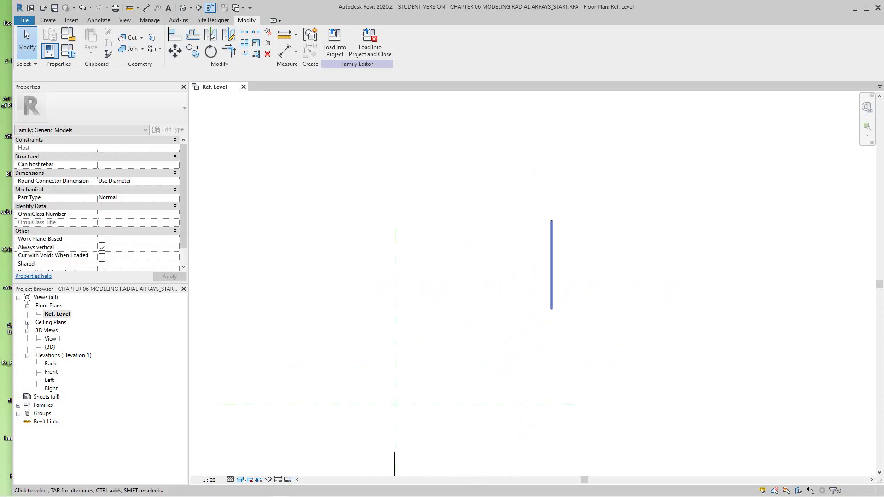
{"action": "scroll", "coordinate": [566, 288], "scroll_direction": "up", "scroll_amount": 2}
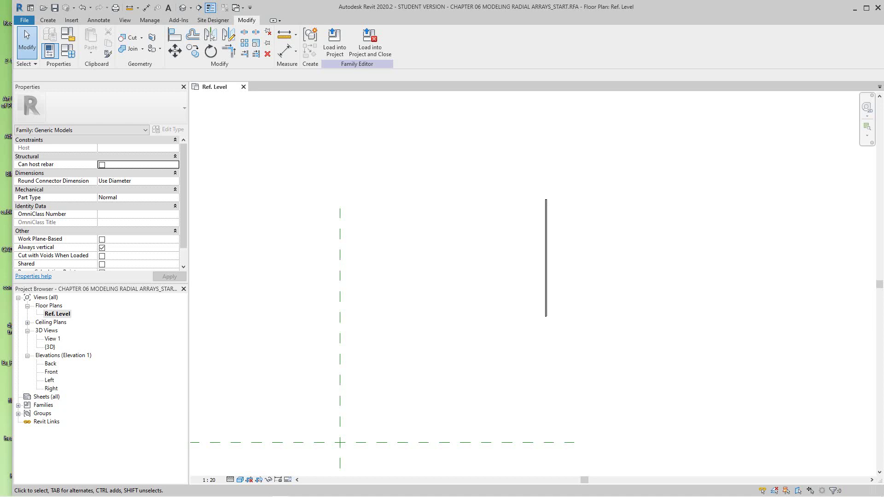
{"action": "left_click", "coordinate": [546, 258]}
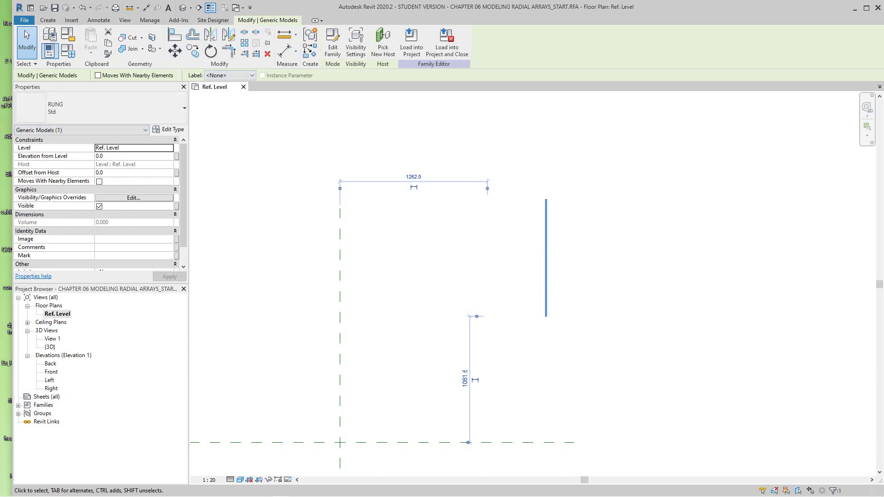
{"action": "left_click", "coordinate": [245, 43]}
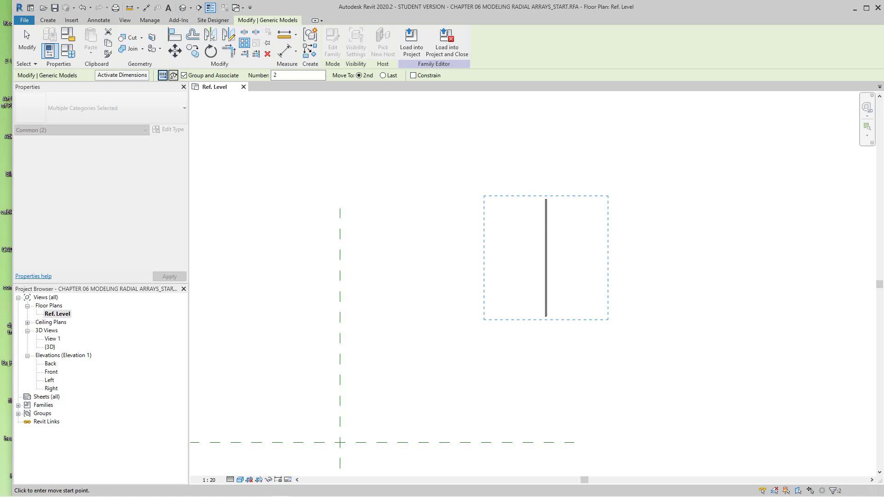
{"action": "scroll", "coordinate": [556, 258], "scroll_direction": "down", "scroll_amount": 2}
{"action": "middle_click_drag", "start_coordinate": [556, 258], "coordinate": [496, 257]}
{"action": "scroll", "coordinate": [496, 257], "scroll_direction": "up", "scroll_amount": 3}
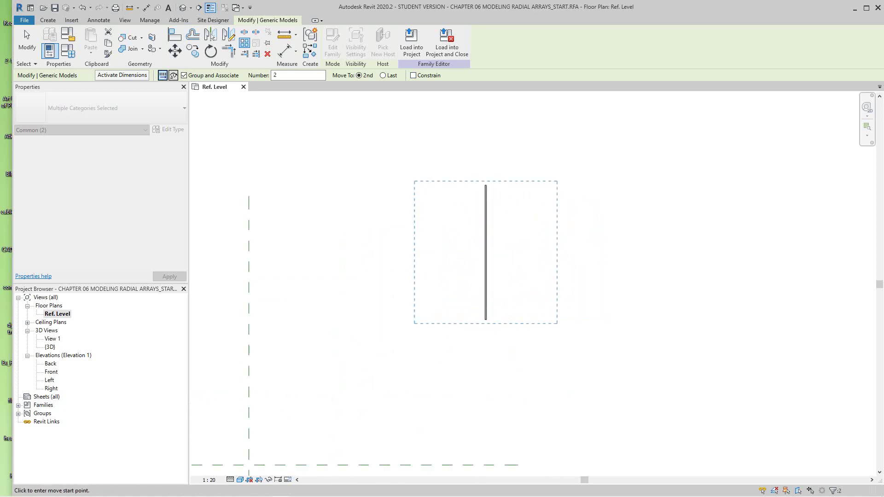
{"action": "scroll", "coordinate": [481, 323], "scroll_direction": "up", "scroll_amount": 4}
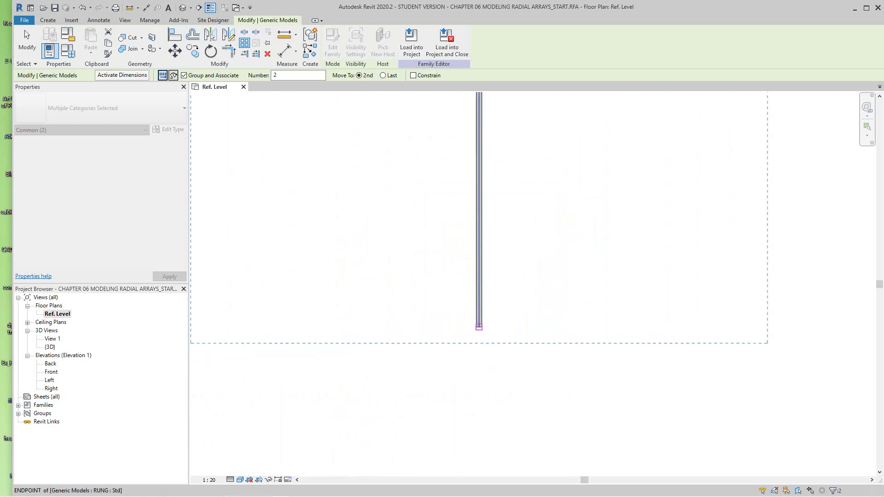
{"action": "left_click", "coordinate": [478, 327]}
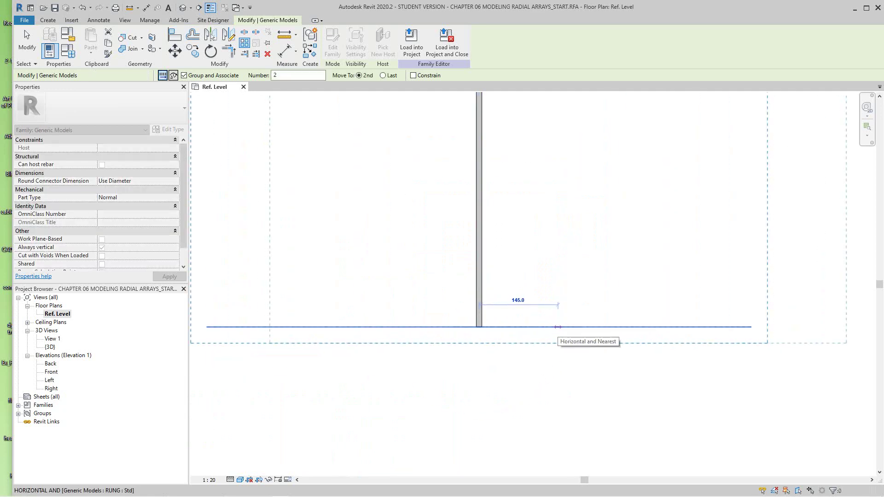
{"action": "type", "text": "250"}
{"action": "key", "text": "Return"}
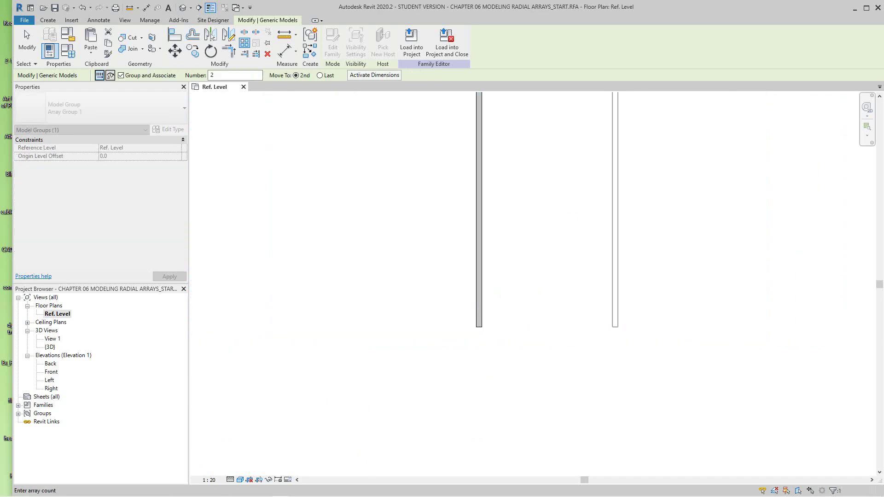
- Set the rung array's member count to 5
{"action": "scroll", "coordinate": [560, 324], "scroll_direction": "down", "scroll_amount": 3}
{"action": "middle_click_drag", "start_coordinate": [560, 324], "coordinate": [527, 419]}
{"action": "scroll", "coordinate": [537, 348], "scroll_direction": "down", "scroll_amount": 4}
{"action": "scroll", "coordinate": [571, 231], "scroll_direction": "up", "scroll_amount": 2}
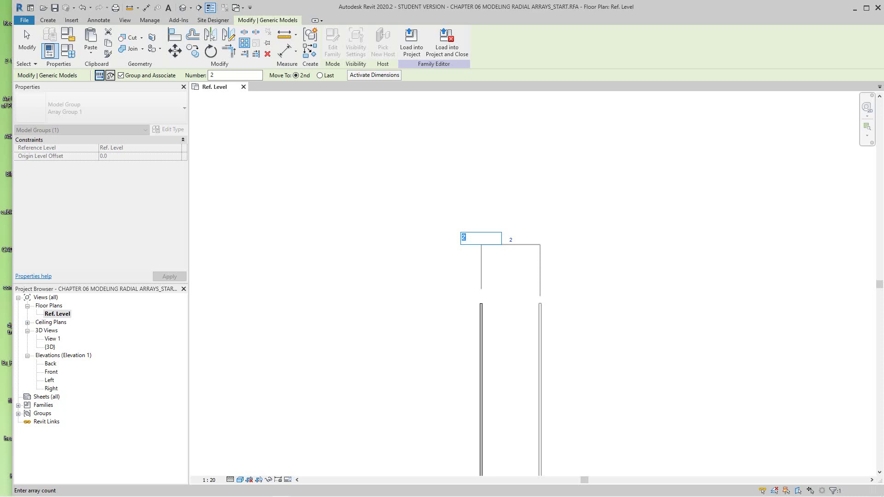
{"action": "left_click", "coordinate": [212, 75]}
{"action": "type", "text": "5"}
{"action": "key", "text": "Return"}
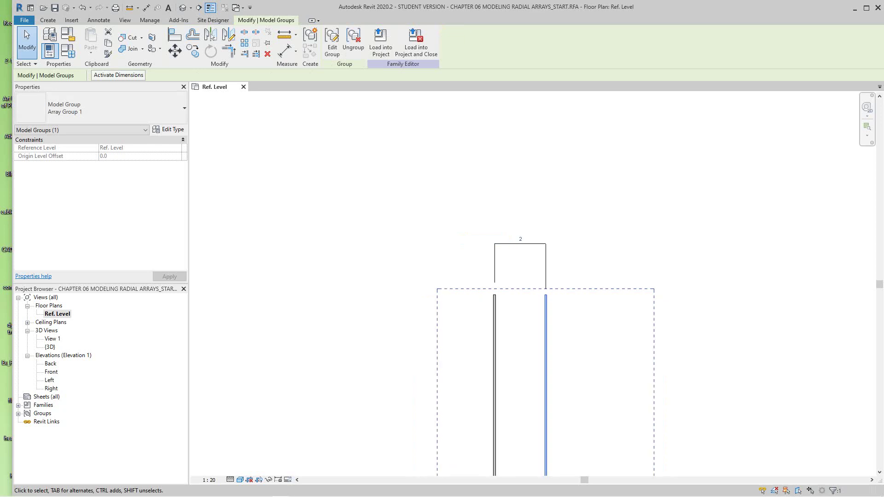
{"action": "left_click", "coordinate": [521, 239]}
{"action": "type", "text": "5"}
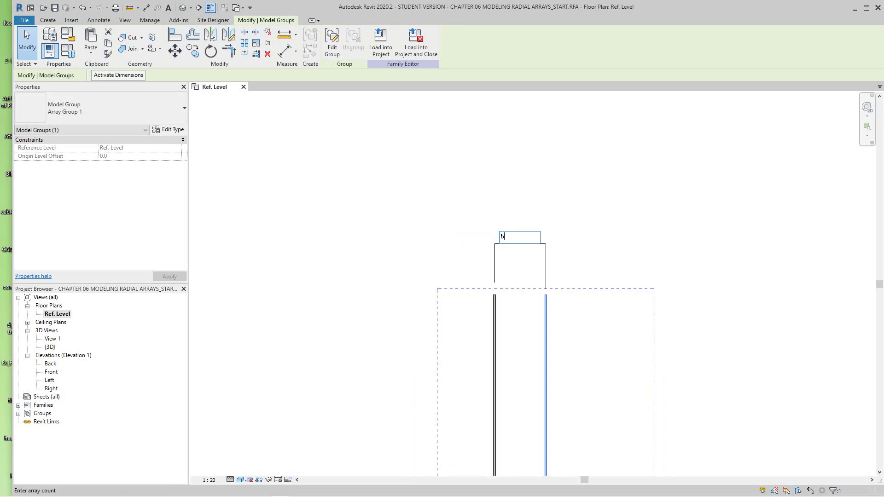
{"action": "key", "text": "Return"}
{"action": "scroll", "coordinate": [418, 148], "scroll_direction": "down", "scroll_amount": 3}
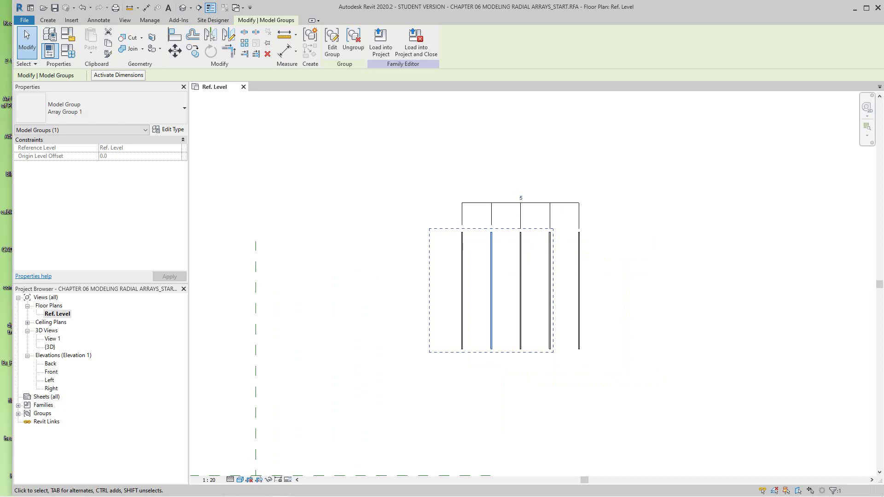
- Reduce the rung array to 4 members and clear the selection
{"action": "left_click", "coordinate": [521, 198]}
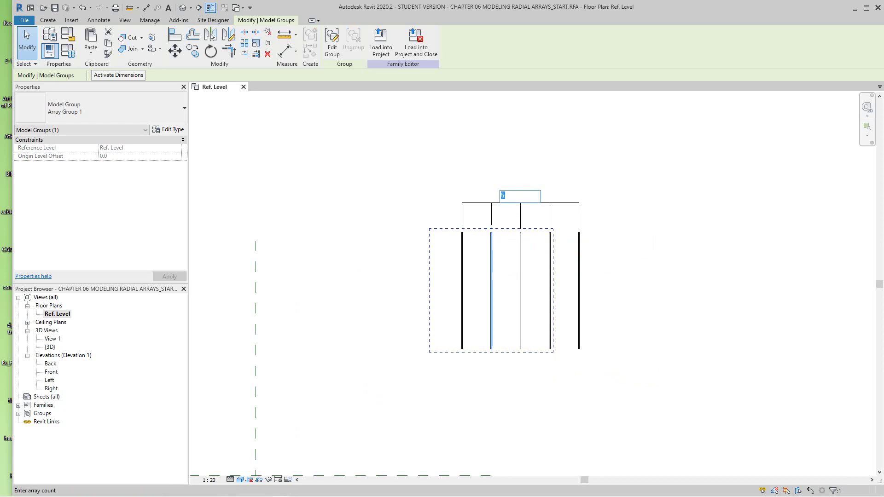
{"action": "type", "text": "4"}
{"action": "key", "text": "Return"}
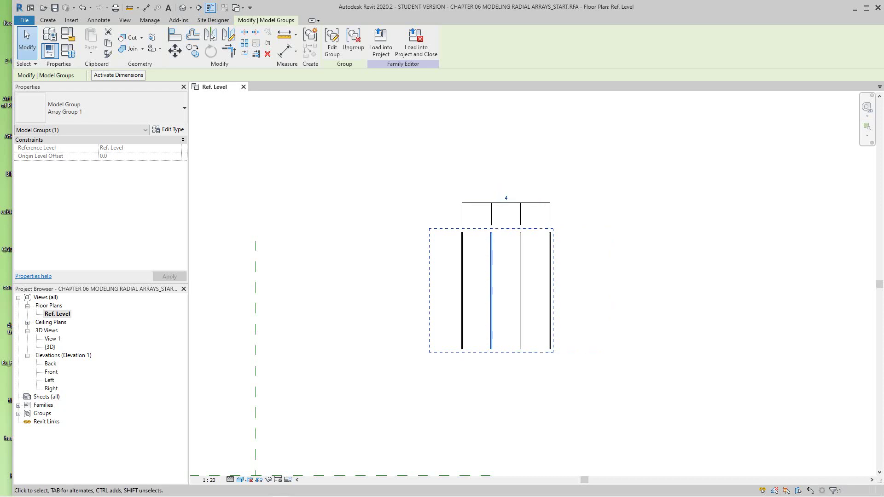
{"action": "key", "text": "Escape"}
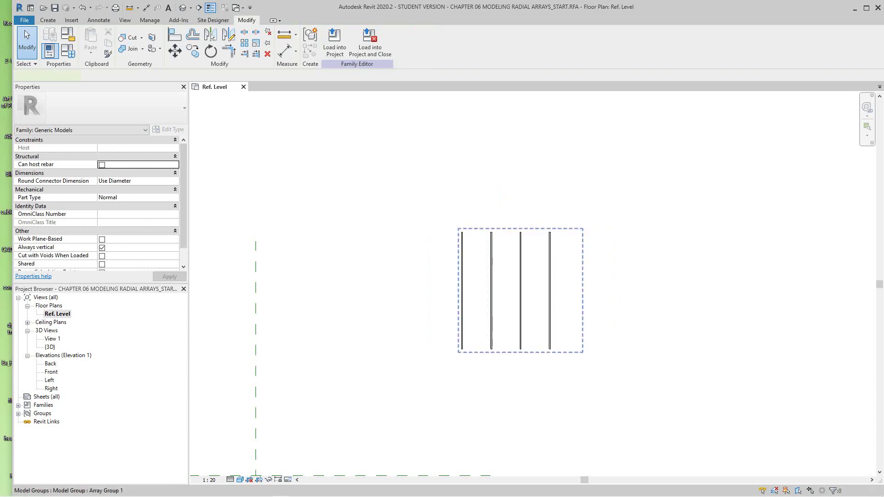
- Move the third rung of the array about 360 to the left to widen the spacing between members
{"action": "left_click", "coordinate": [520, 290]}
{"action": "left_click", "coordinate": [175, 51]}
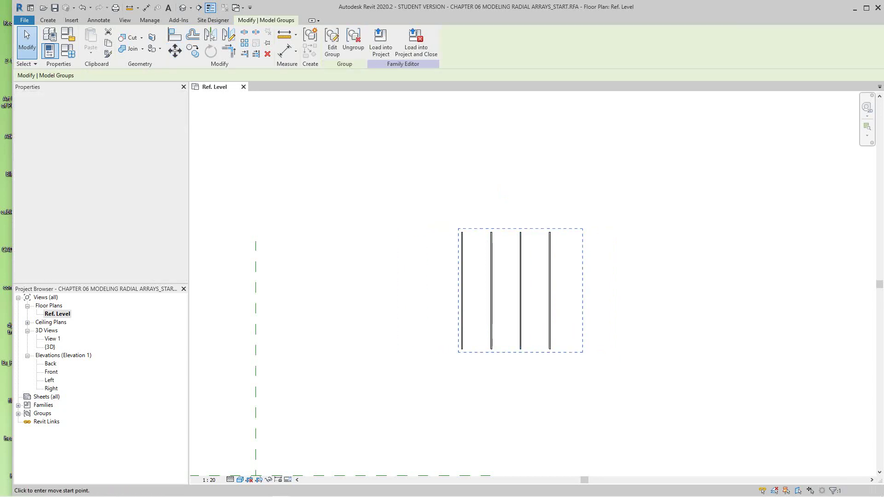
{"action": "scroll", "coordinate": [463, 303], "scroll_direction": "up", "scroll_amount": 2}
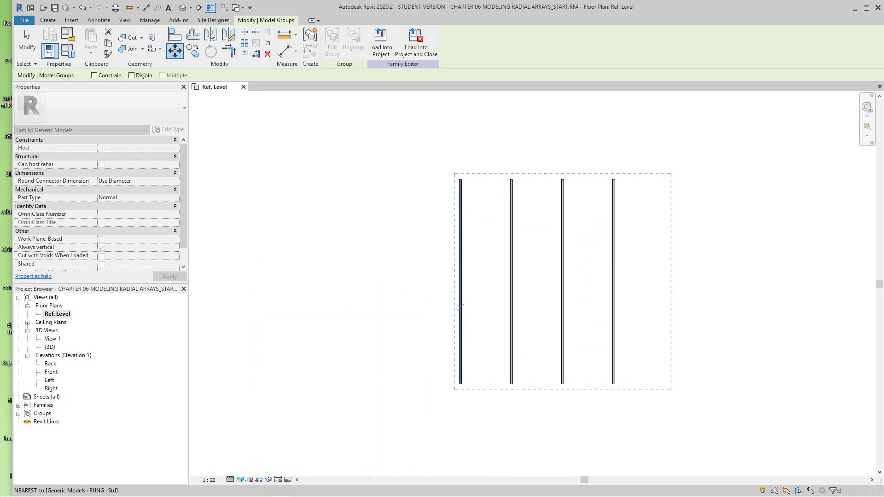
{"action": "left_click", "coordinate": [460, 308]}
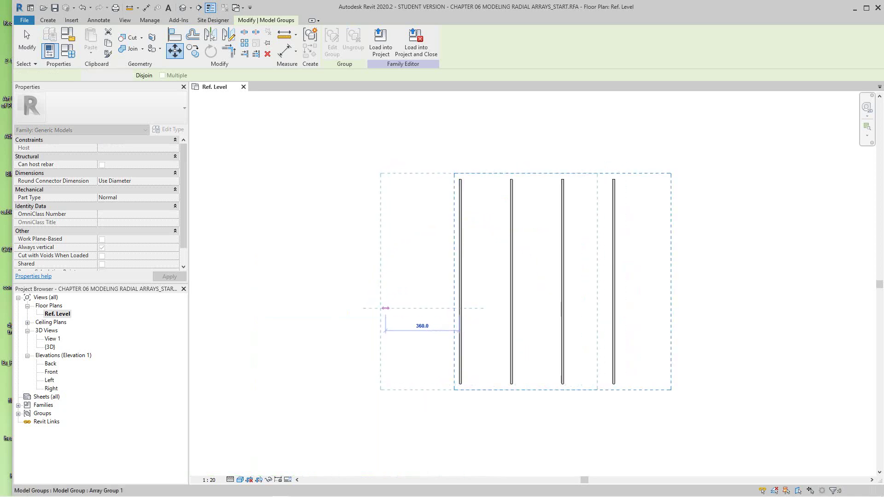
{"action": "left_click", "coordinate": [386, 308]}
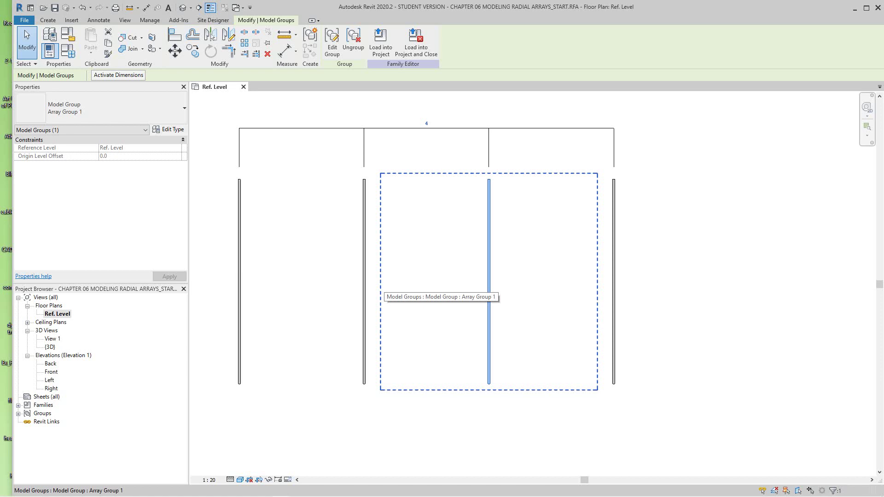
{"action": "scroll", "coordinate": [418, 286], "scroll_direction": "down", "scroll_amount": 2}
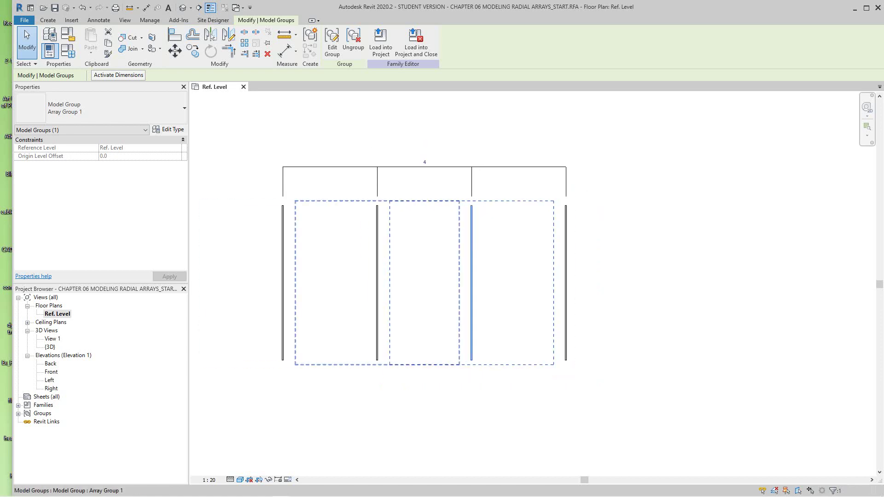
- Stretch the array by moving its last rung horizontally farther to the right, then deselect it
{"action": "left_click", "coordinate": [283, 287]}
{"action": "scroll", "coordinate": [304, 321], "scroll_direction": "down", "scroll_amount": 1}
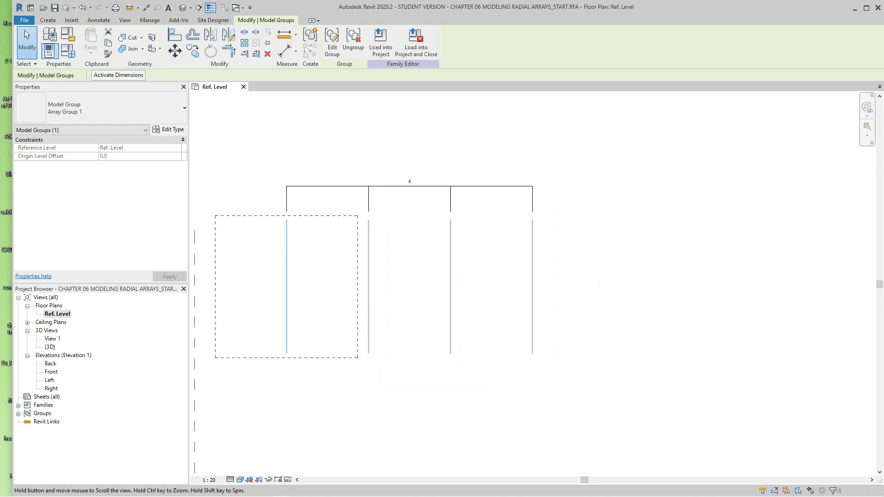
{"action": "middle_click_drag", "start_coordinate": [304, 321], "coordinate": [439, 312]}
{"action": "key", "text": "Escape"}
{"action": "scroll", "coordinate": [464, 375], "scroll_direction": "down", "scroll_amount": 1}
{"action": "middle_click_drag", "start_coordinate": [463, 375], "coordinate": [401, 356]}
{"action": "left_click", "coordinate": [556, 283]}
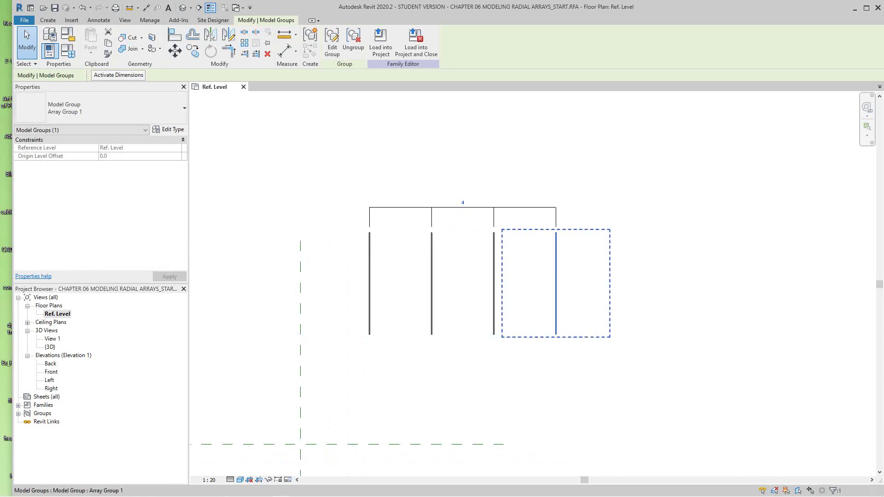
{"action": "left_click_drag", "start_coordinate": [555, 283], "coordinate": [663, 283]}
{"action": "key", "text": "Escape"}
- Copy the single rung below the horizontal reference plane to a spot between the vertical reference plane and the array's first rung
{"action": "scroll", "coordinate": [613, 358], "scroll_direction": "down", "scroll_amount": 1}
{"action": "middle_click_drag", "start_coordinate": [486, 400], "coordinate": [485, 336]}
{"action": "scroll", "coordinate": [486, 336], "scroll_direction": "down", "scroll_amount": 2}
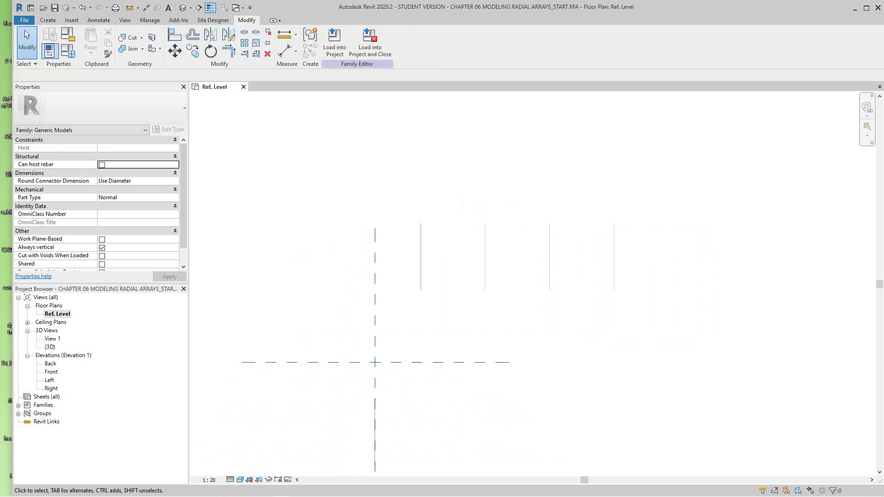
{"action": "scroll", "coordinate": [419, 423], "scroll_direction": "down", "scroll_amount": 1}
{"action": "middle_click_drag", "start_coordinate": [419, 423], "coordinate": [457, 364]}
{"action": "scroll", "coordinate": [457, 364], "scroll_direction": "up", "scroll_amount": 2}
{"action": "scroll", "coordinate": [457, 372], "scroll_direction": "up", "scroll_amount": 1}
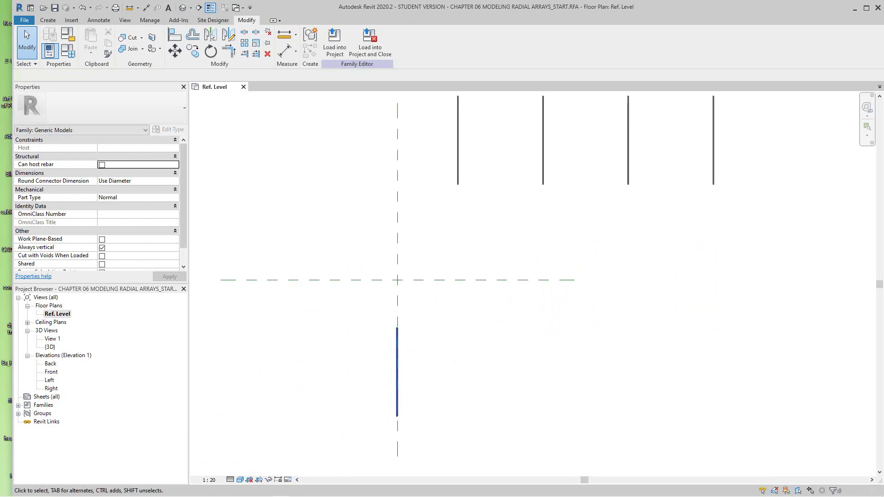
{"action": "left_click", "coordinate": [397, 371]}
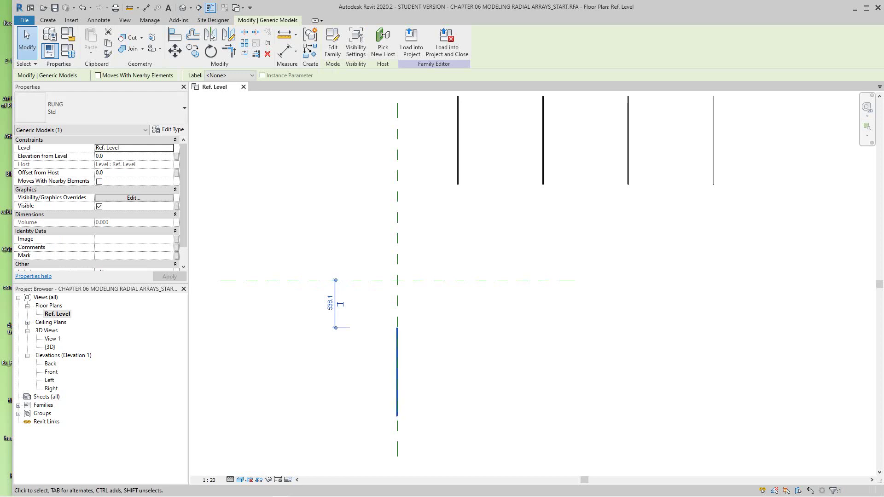
{"action": "key", "text": "c"}
{"action": "key", "text": "o"}
{"action": "left_click", "coordinate": [397, 372]}
{"action": "middle_click_drag", "start_coordinate": [455, 254], "coordinate": [477, 407]}
{"action": "scroll", "coordinate": [477, 408], "scroll_direction": "up", "scroll_amount": 1}
{"action": "left_click", "coordinate": [431, 273]}
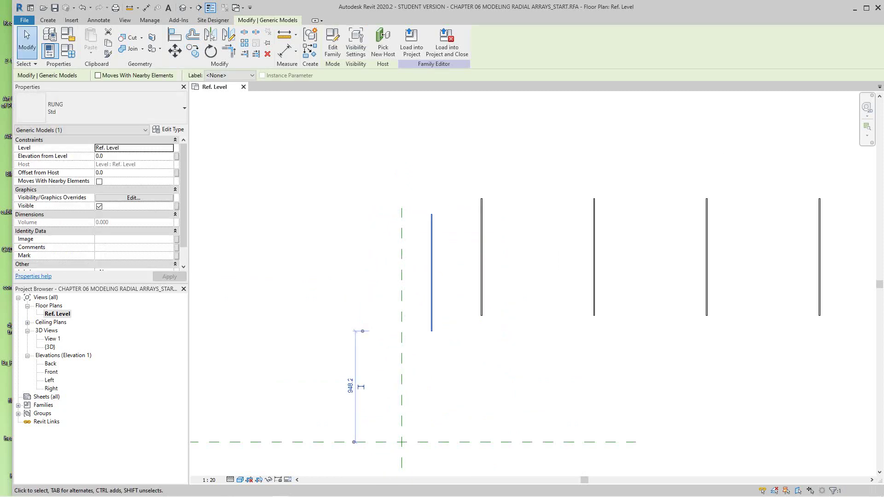
- Rotate the copied rung 90° about its centre so that it lies horizontally
{"action": "left_click", "coordinate": [210, 51]}
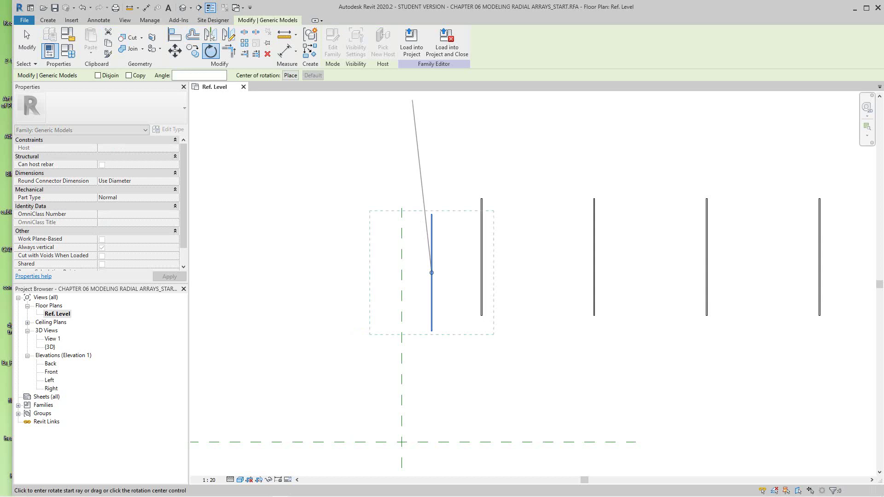
{"action": "left_click", "coordinate": [432, 169]}
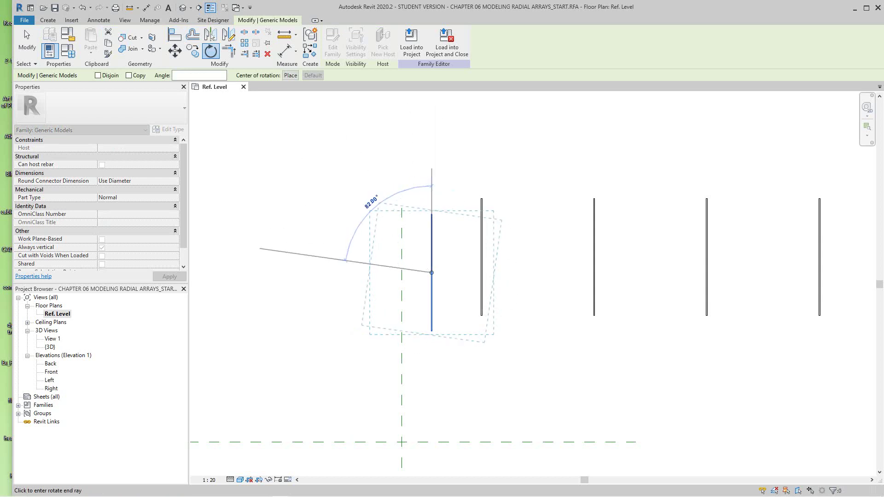
{"action": "left_click", "coordinate": [345, 272]}
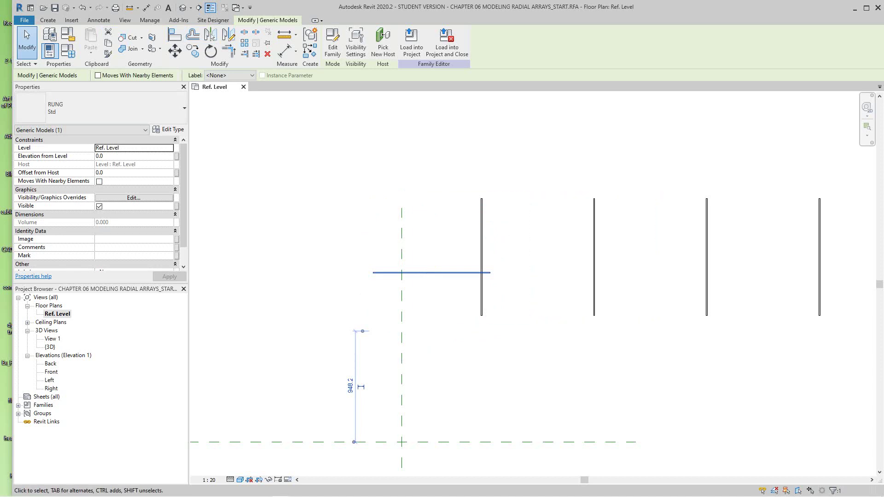
- Edit the array's first group to add the horizontal rung to it, and finish the group edit
{"action": "middle_click_drag", "start_coordinate": [819, 248], "coordinate": [699, 253]}
{"action": "scroll", "coordinate": [715, 253], "scroll_direction": "down", "scroll_amount": 1}
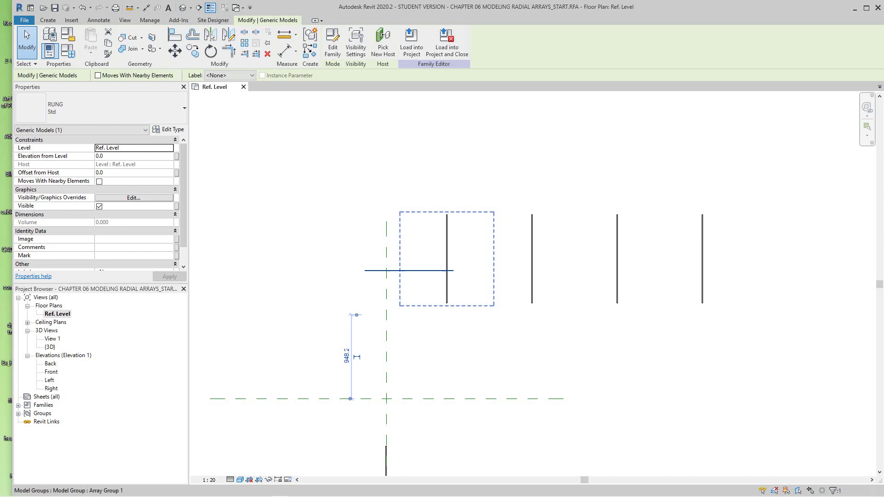
{"action": "left_click", "coordinate": [447, 251]}
{"action": "left_click", "coordinate": [332, 42]}
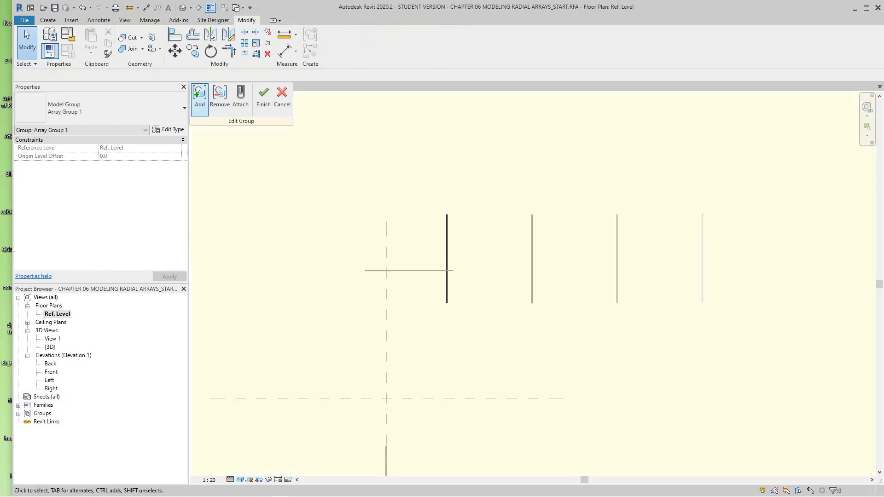
{"action": "left_click", "coordinate": [199, 96]}
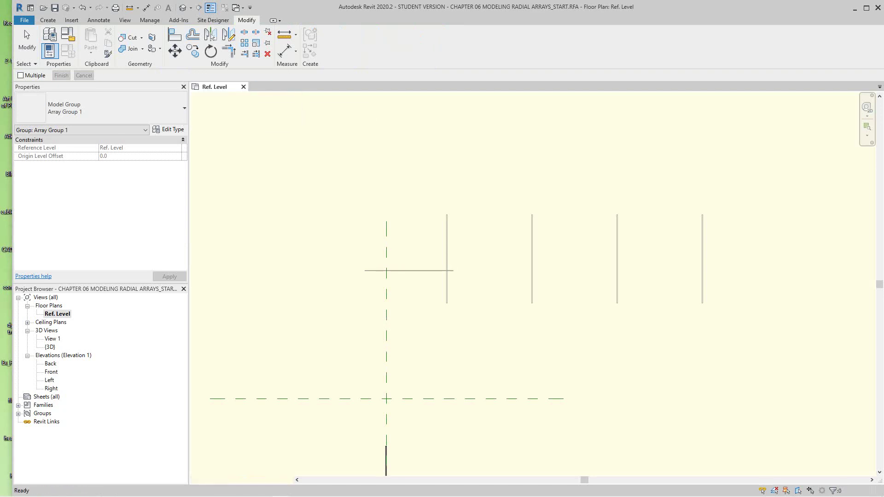
{"action": "key", "text": "Escape"}
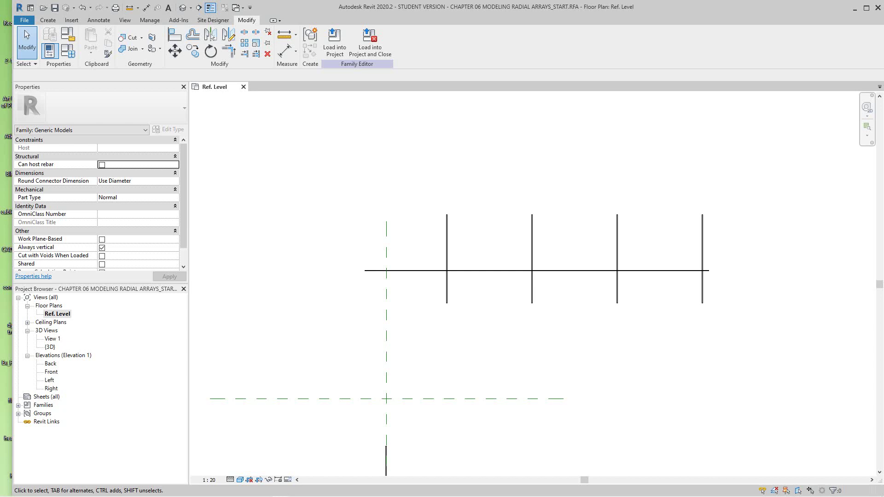
{"action": "scroll", "coordinate": [517, 233], "scroll_direction": "down", "scroll_amount": 3}
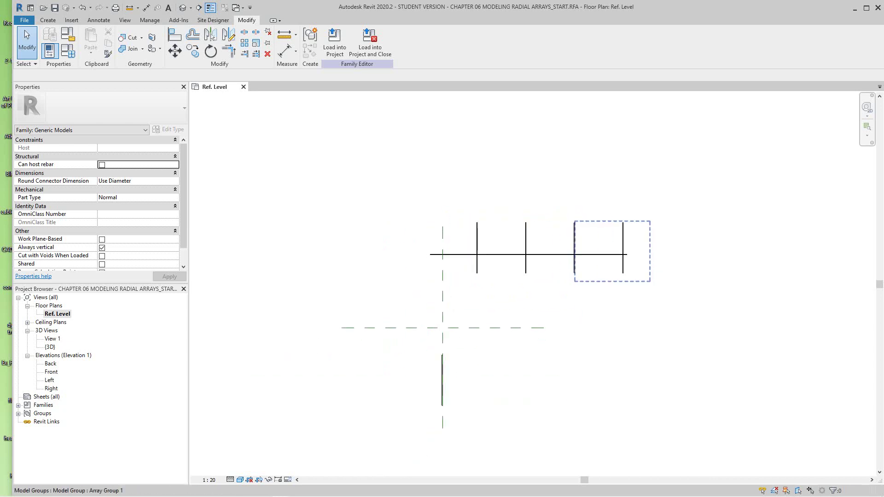
- Try to array the single rung below the horizontal reference plane radially about its own centre, with a 62° spacing and 4 members
{"action": "scroll", "coordinate": [495, 254], "scroll_direction": "up", "scroll_amount": 2}
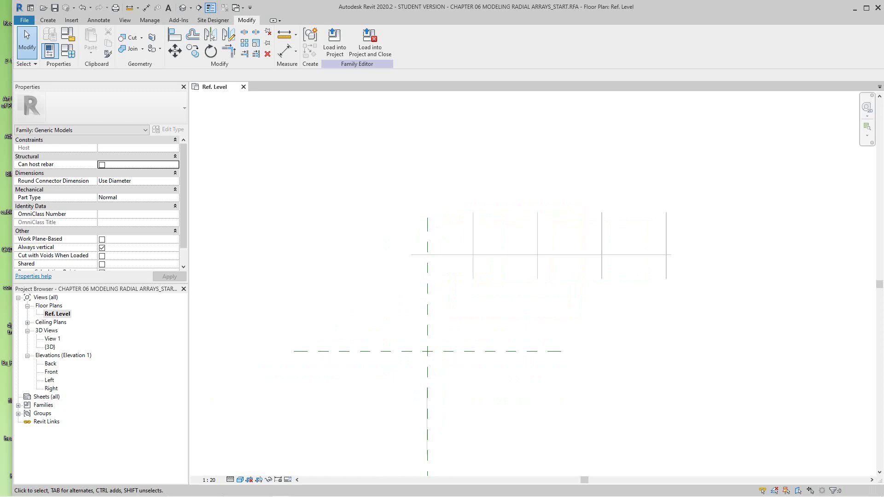
{"action": "scroll", "coordinate": [511, 252], "scroll_direction": "up", "scroll_amount": 1}
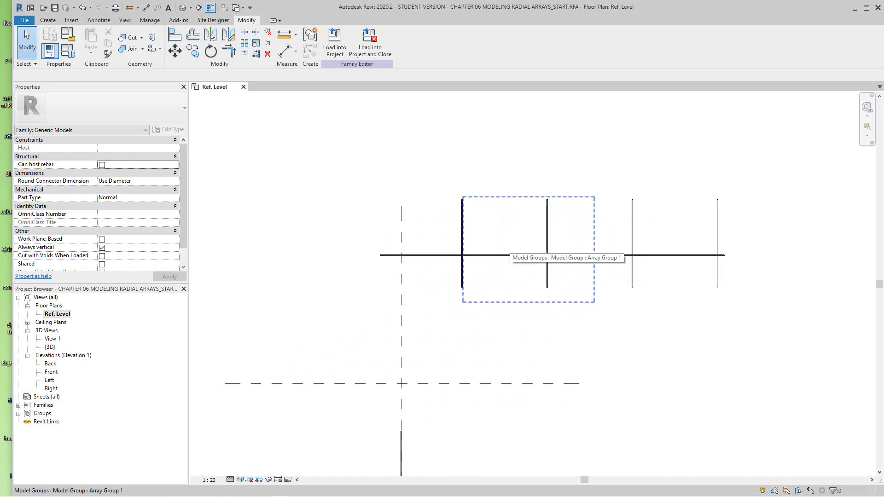
{"action": "scroll", "coordinate": [504, 254], "scroll_direction": "down", "scroll_amount": 2}
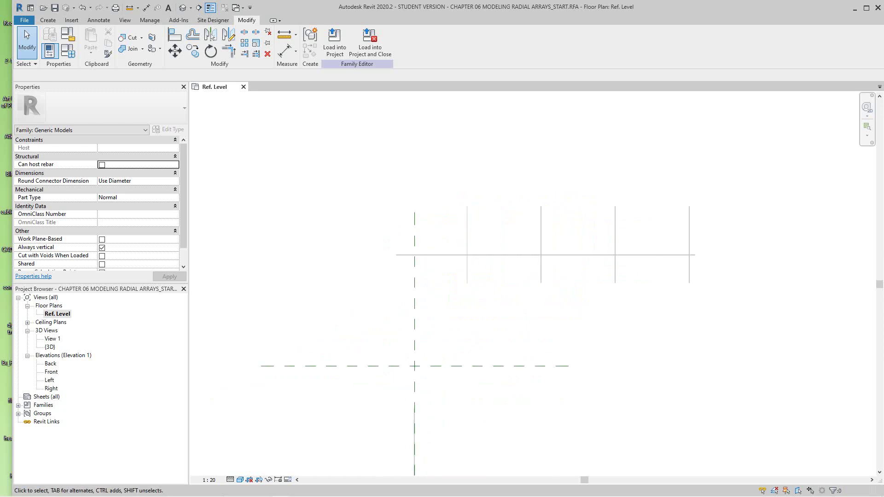
{"action": "middle_click_drag", "start_coordinate": [504, 254], "coordinate": [549, 152]}
{"action": "middle_click_drag", "start_coordinate": [492, 319], "coordinate": [506, 284]}
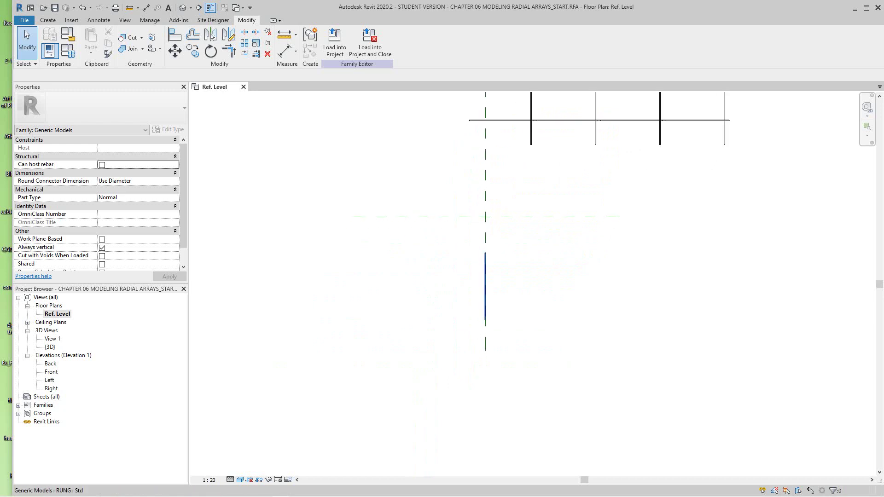
{"action": "scroll", "coordinate": [506, 285], "scroll_direction": "up", "scroll_amount": 2}
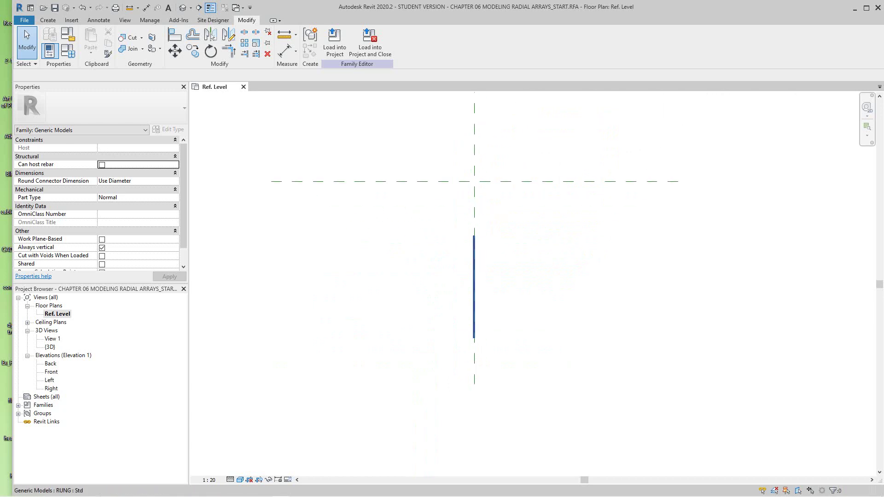
{"action": "left_click", "coordinate": [474, 286]}
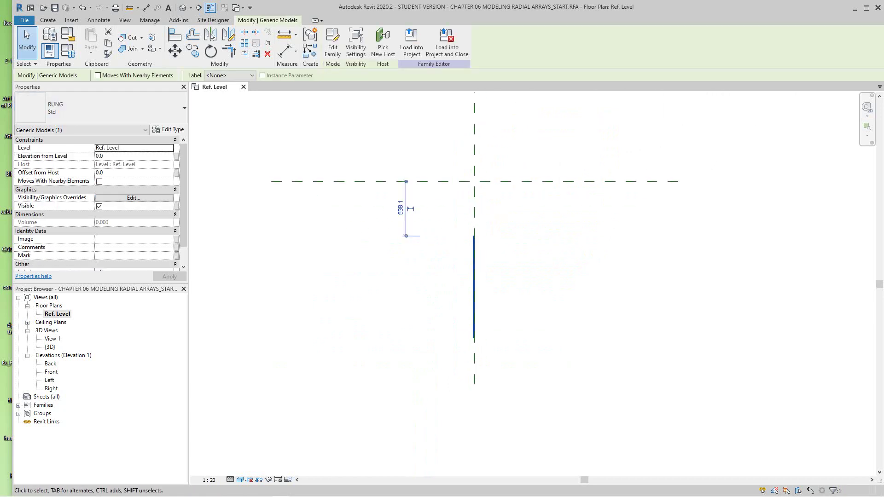
{"action": "left_click", "coordinate": [244, 43]}
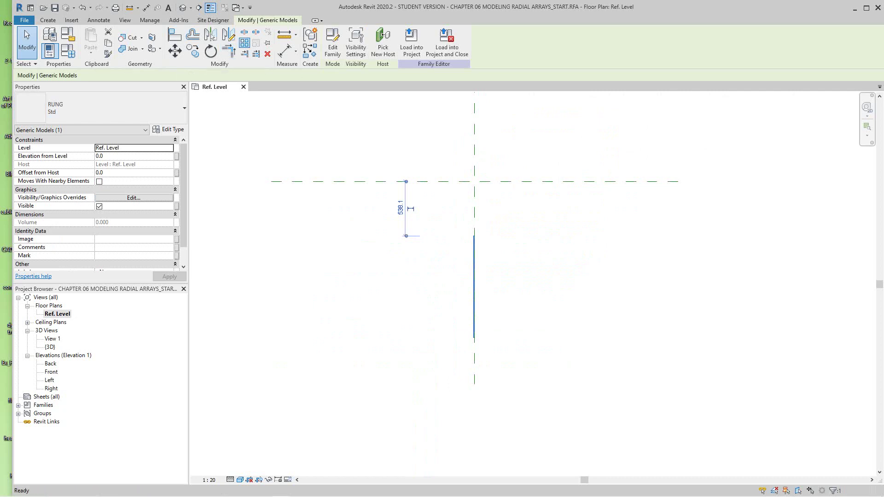
{"action": "left_click", "coordinate": [173, 75]}
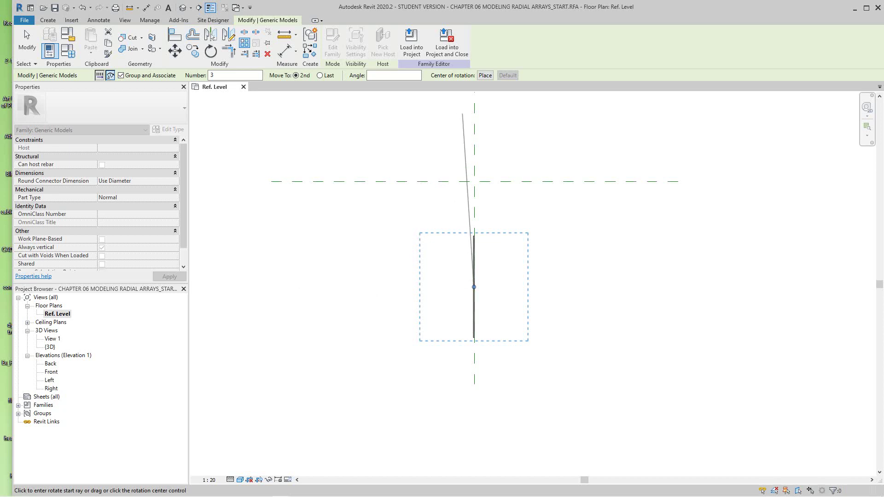
{"action": "left_click", "coordinate": [474, 181]}
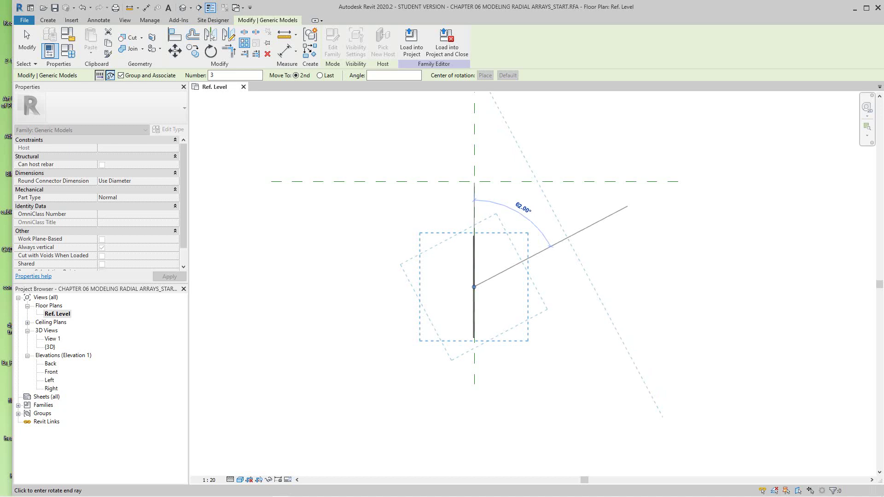
{"action": "left_click", "coordinate": [627, 207]}
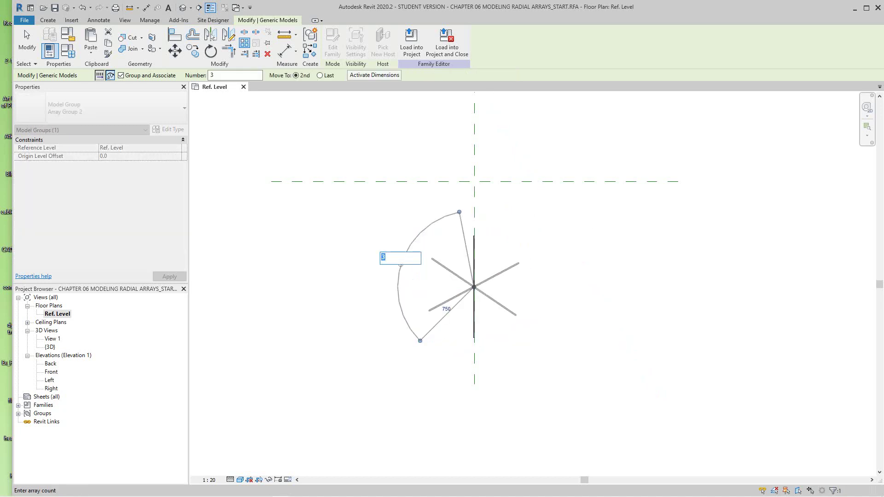
{"action": "type", "text": "4"}
{"action": "key", "text": "Return"}
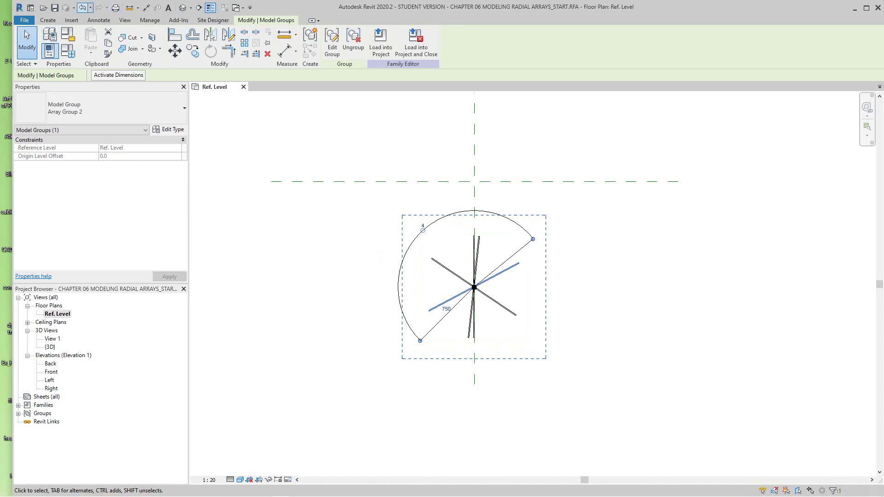
- Undo the radial array about the rung's own centre, and redo the linear array's group edit that was also undone
{"action": "left_click", "coordinate": [83, 8]}
{"action": "left_click", "coordinate": [82, 7]}
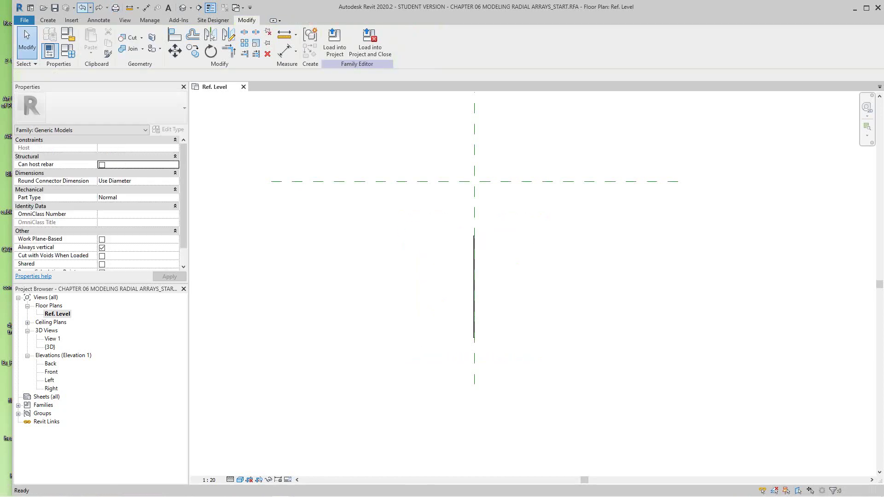
{"action": "left_click", "coordinate": [82, 7]}
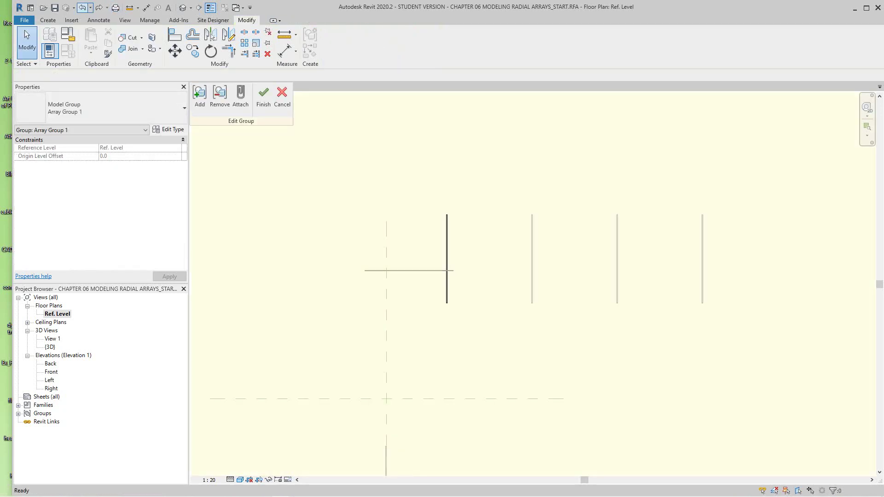
{"action": "left_click", "coordinate": [98, 7]}
{"action": "left_click", "coordinate": [99, 7]}
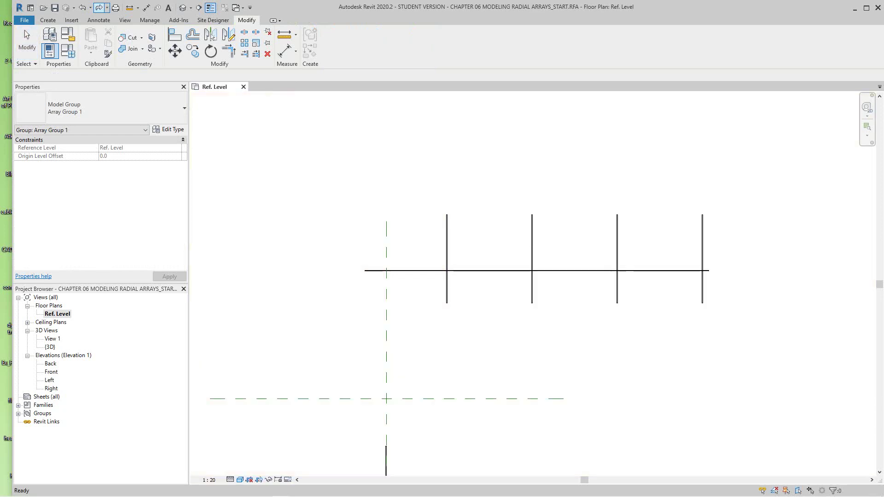
{"action": "key", "text": "Escape"}
- Create a radial array of the single lower rung, centred on the reference planes' intersection, with 30° to the second member
{"action": "scroll", "coordinate": [371, 259], "scroll_direction": "down", "scroll_amount": 2}
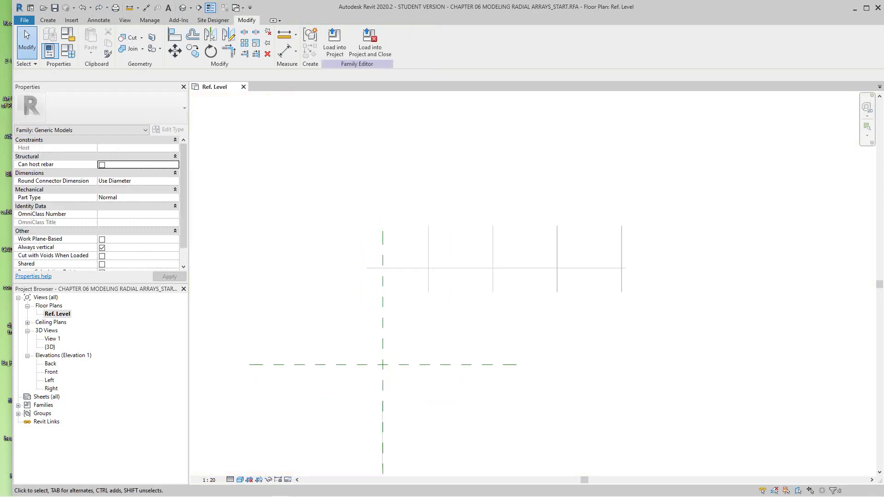
{"action": "middle_click_drag", "start_coordinate": [371, 258], "coordinate": [388, 184]}
{"action": "scroll", "coordinate": [369, 354], "scroll_direction": "up", "scroll_amount": 2}
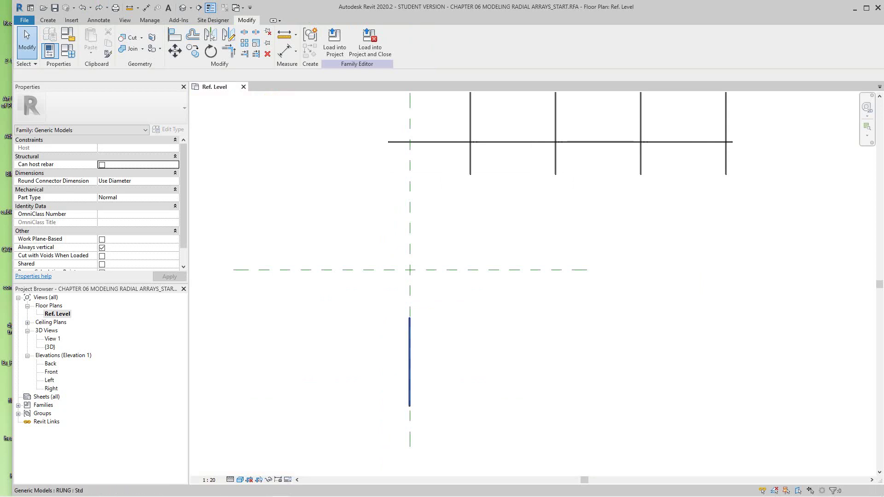
{"action": "left_click", "coordinate": [409, 389]}
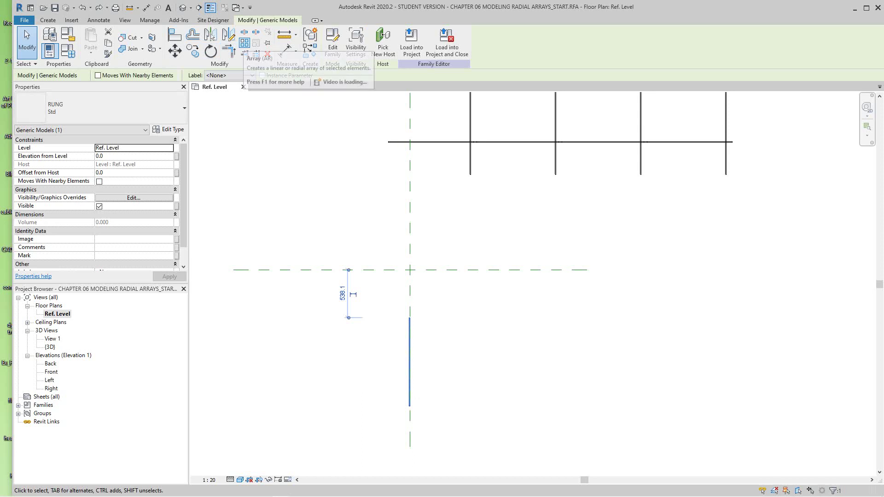
{"action": "left_click", "coordinate": [245, 43]}
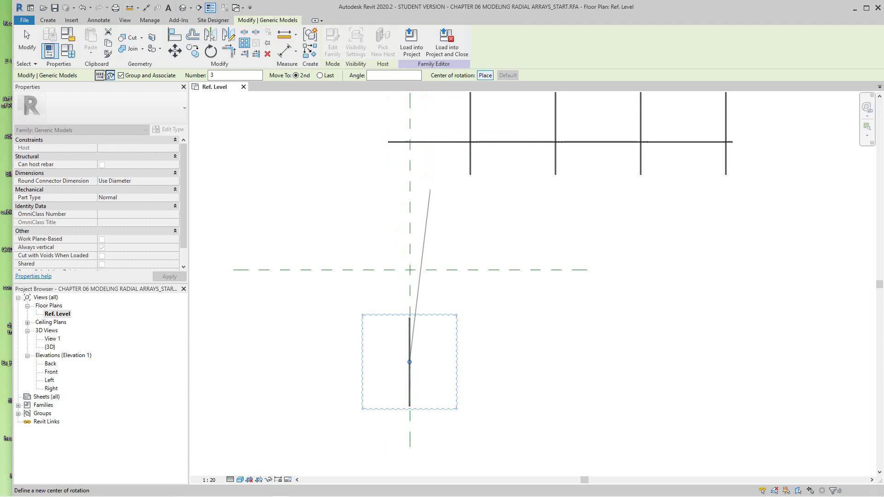
{"action": "left_click", "coordinate": [485, 75]}
{"action": "left_click", "coordinate": [409, 270]}
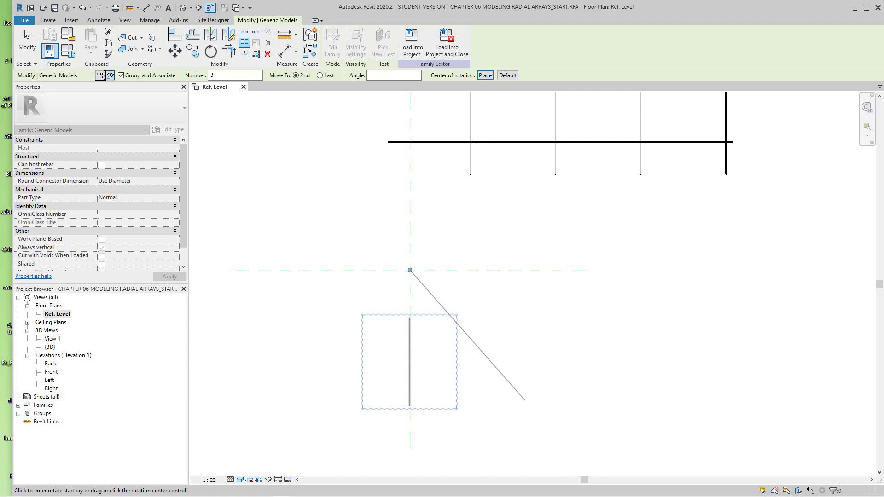
{"action": "left_click", "coordinate": [477, 349]}
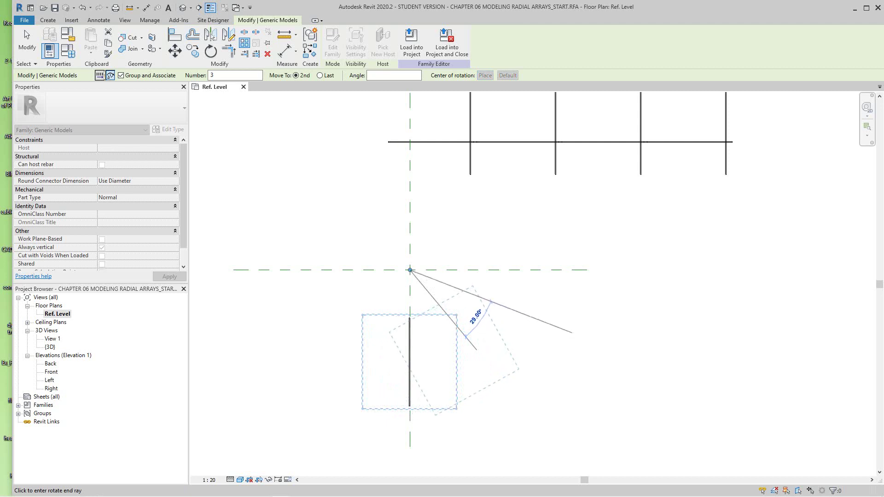
{"action": "type", "text": "30"}
{"action": "key", "text": "Return"}
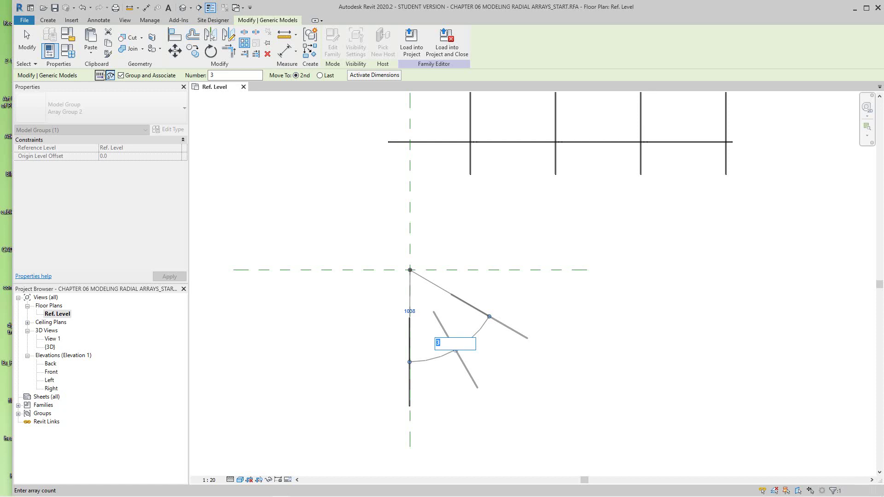
- Set the radial array's member count to 6 and deselect the array
{"action": "type", "text": "6"}
{"action": "key", "text": "Return"}
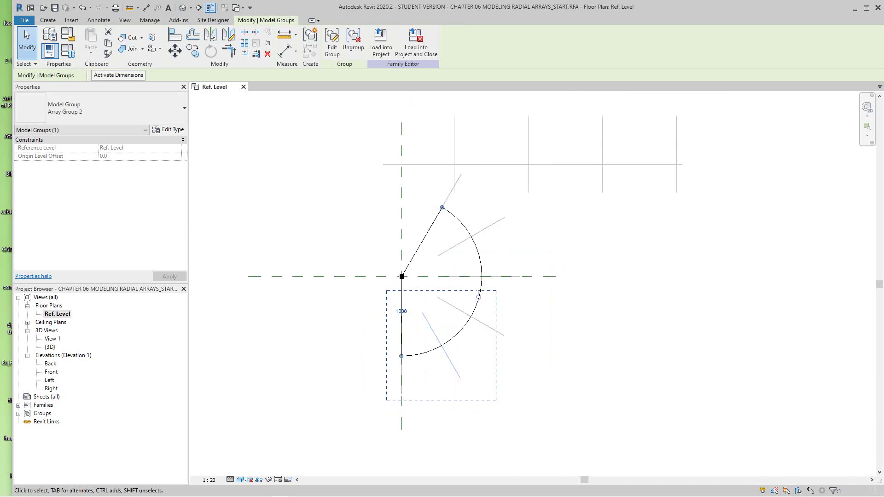
{"action": "right_click", "coordinate": [351, 312]}
{"action": "left_click", "coordinate": [370, 317]}
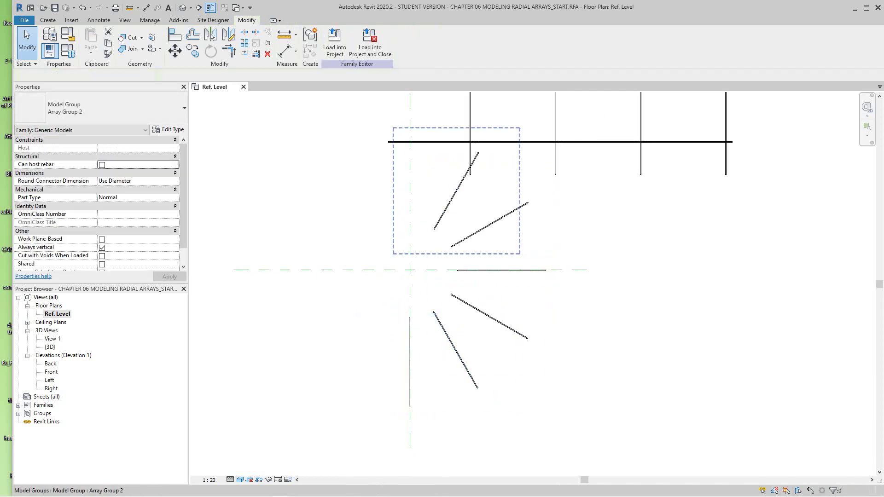
- Extend the radial array's end to the upper part of the vertical reference plane, a sweep of about 180°, and deselect it
{"action": "left_click", "coordinate": [490, 225]}
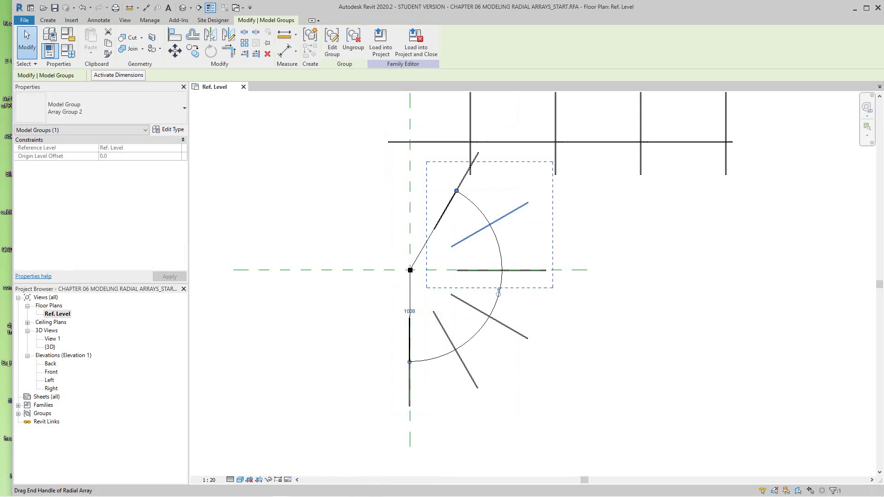
{"action": "left_click_drag", "start_coordinate": [456, 191], "coordinate": [410, 178]}
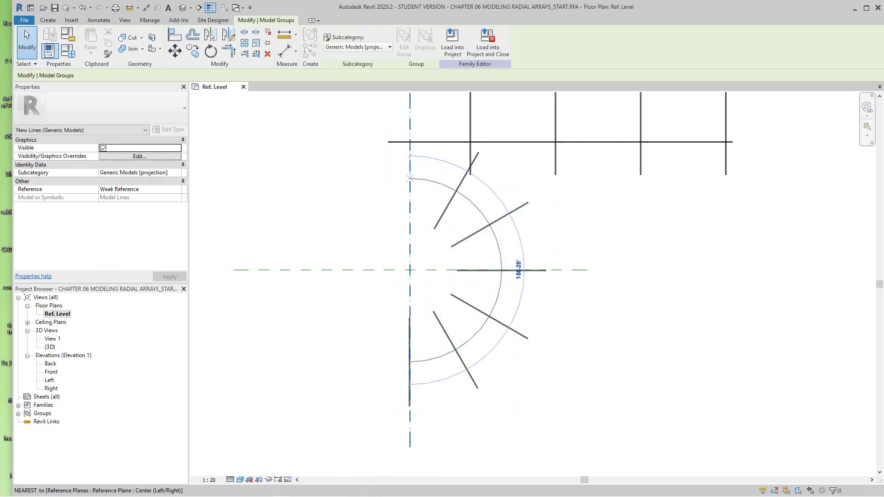
{"action": "key", "text": "Escape"}
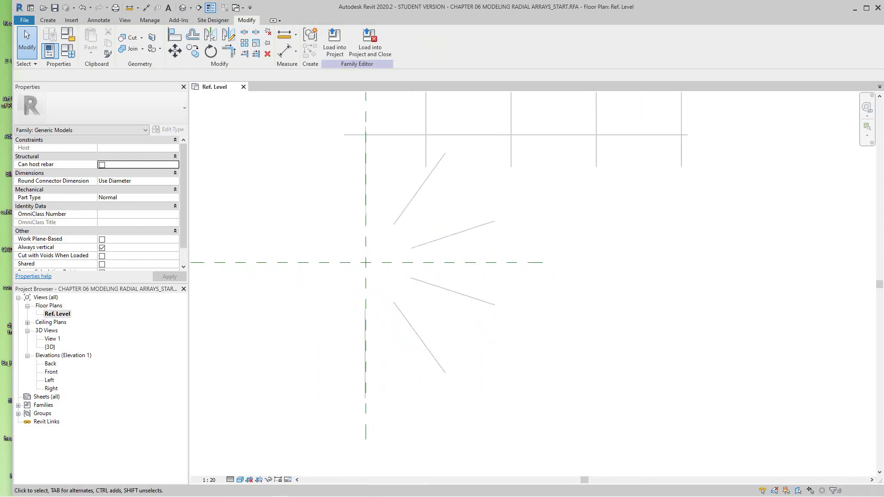
- Open the radial array's lowest slanted rung group for editing, finish the group edit, and deselect the group
{"action": "left_click", "coordinate": [419, 337]}
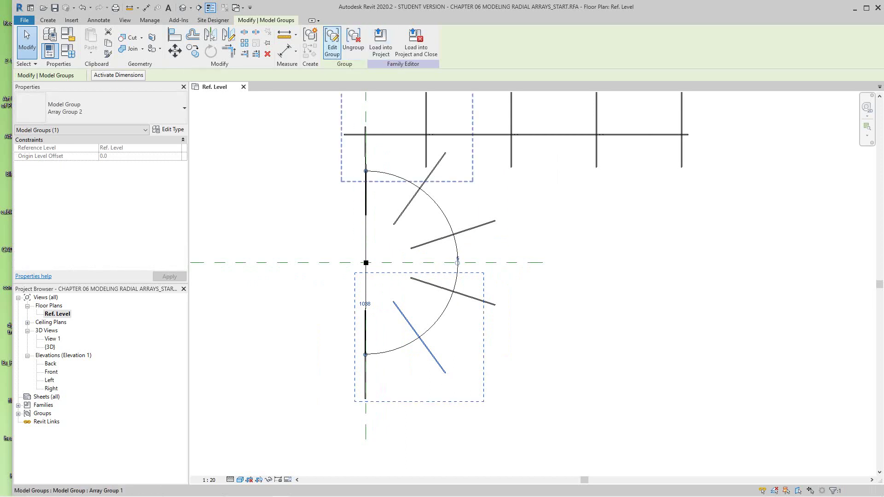
{"action": "left_click", "coordinate": [332, 43]}
{"action": "left_click", "coordinate": [332, 41]}
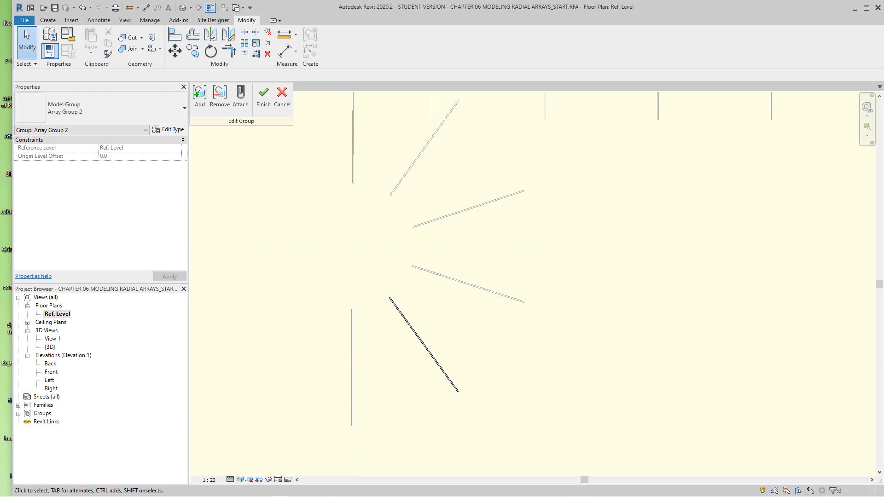
{"action": "left_click", "coordinate": [264, 95]}
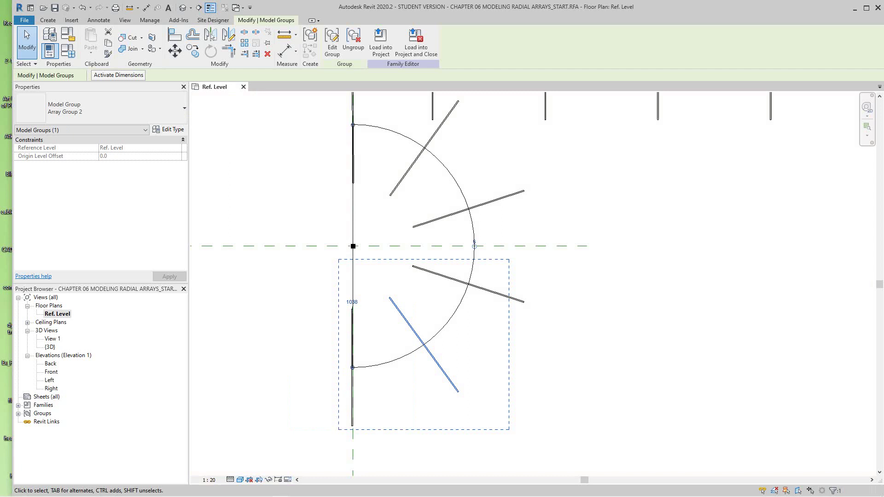
{"action": "key", "text": "Escape"}
- Examine the radial rung array together with the linear rung array around the reference planes
{"action": "scroll", "coordinate": [426, 332], "scroll_direction": "down", "scroll_amount": 2}
{"action": "middle_click_drag", "start_coordinate": [426, 332], "coordinate": [472, 360]}
{"action": "scroll", "coordinate": [472, 360], "scroll_direction": "up", "scroll_amount": 2}
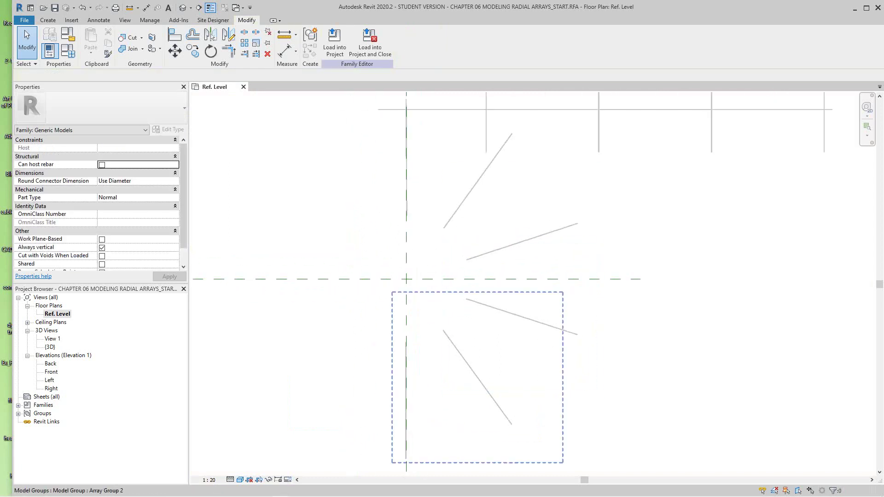
{"action": "scroll", "coordinate": [466, 218], "scroll_direction": "down", "scroll_amount": 3}
{"action": "scroll", "coordinate": [503, 334], "scroll_direction": "down", "scroll_amount": 2}
{"action": "scroll", "coordinate": [460, 368], "scroll_direction": "up", "scroll_amount": 3}
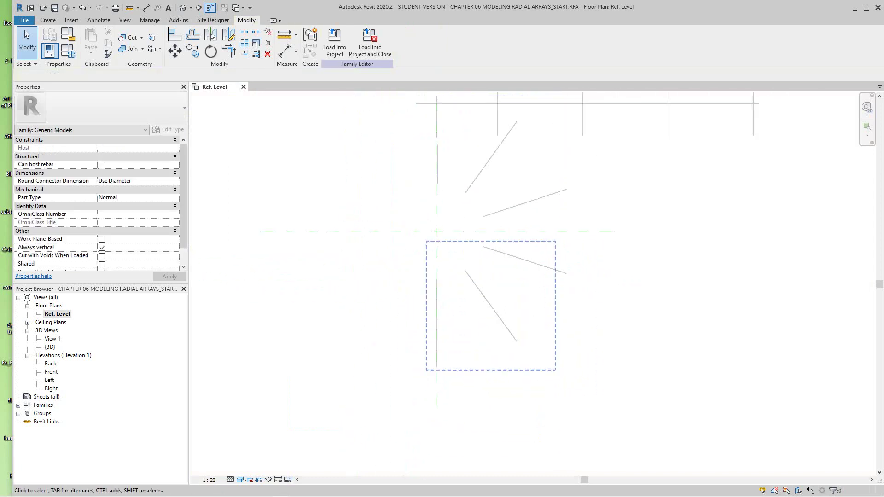
{"action": "scroll", "coordinate": [514, 314], "scroll_direction": "down", "scroll_amount": 1}
{"action": "middle_click_drag", "start_coordinate": [515, 314], "coordinate": [457, 366]}
{"action": "scroll", "coordinate": [488, 326], "scroll_direction": "up", "scroll_amount": 1}
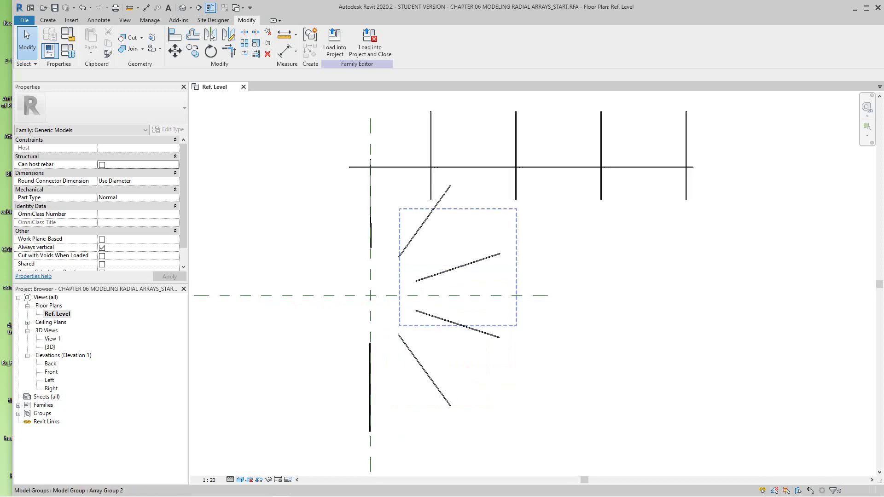
{"action": "scroll", "coordinate": [424, 217], "scroll_direction": "down", "scroll_amount": 2}
{"action": "middle_click_drag", "start_coordinate": [424, 216], "coordinate": [489, 272]}
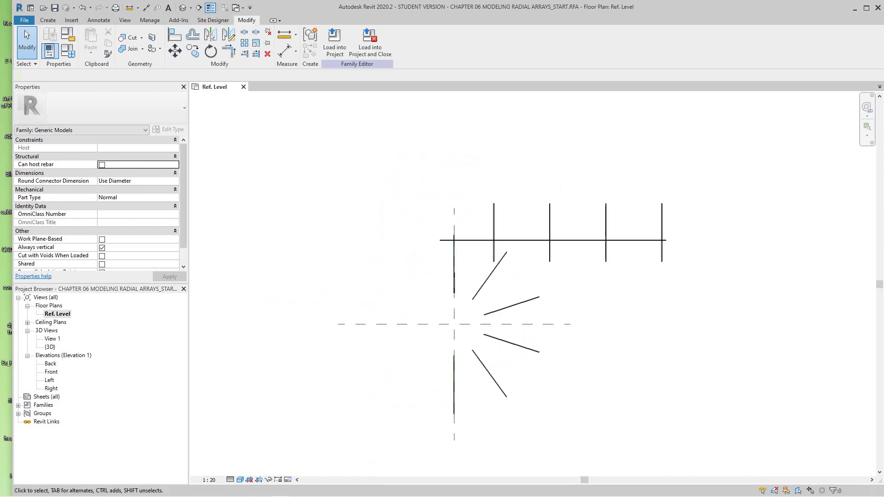
{"action": "scroll", "coordinate": [557, 324], "scroll_direction": "up", "scroll_amount": 3}
{"action": "scroll", "coordinate": [560, 303], "scroll_direction": "up", "scroll_amount": 1}
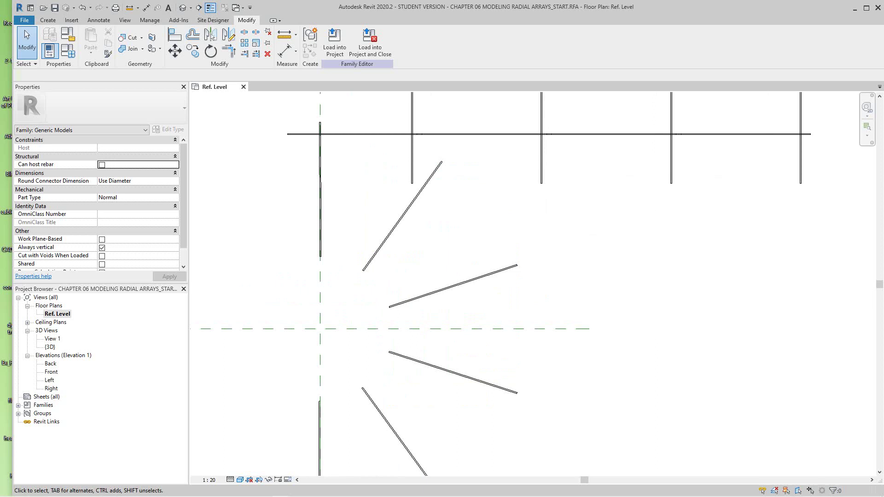
{"action": "scroll", "coordinate": [507, 286], "scroll_direction": "down", "scroll_amount": 1}
{"action": "scroll", "coordinate": [506, 285], "scroll_direction": "up", "scroll_amount": 1}
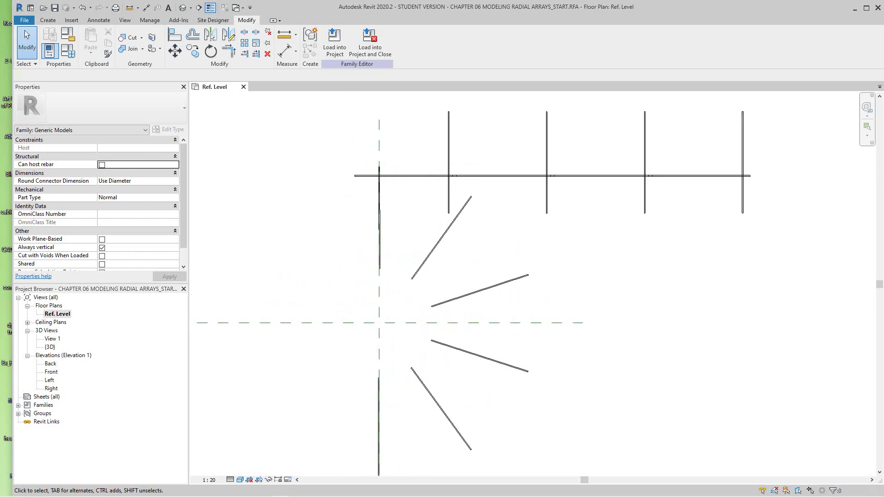
{"action": "scroll", "coordinate": [506, 285], "scroll_direction": "down", "scroll_amount": 1}
{"action": "scroll", "coordinate": [506, 286], "scroll_direction": "up", "scroll_amount": 1}
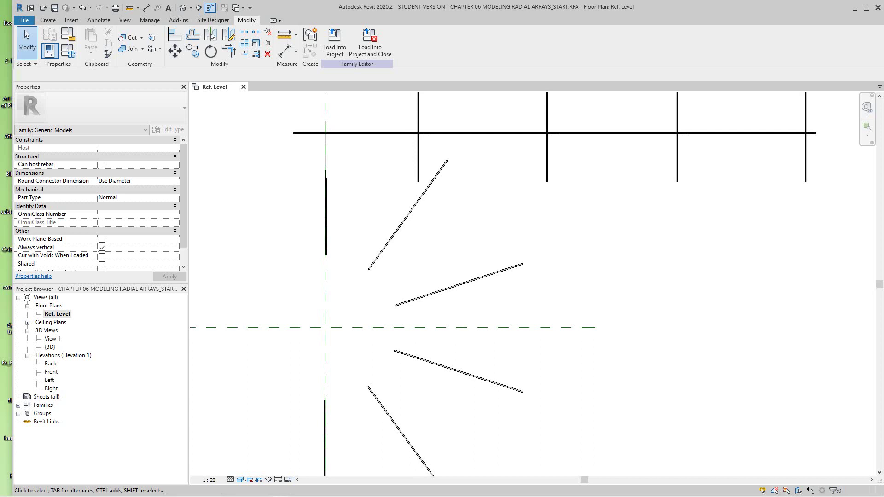
{"action": "scroll", "coordinate": [612, 289], "scroll_direction": "down", "scroll_amount": 1}
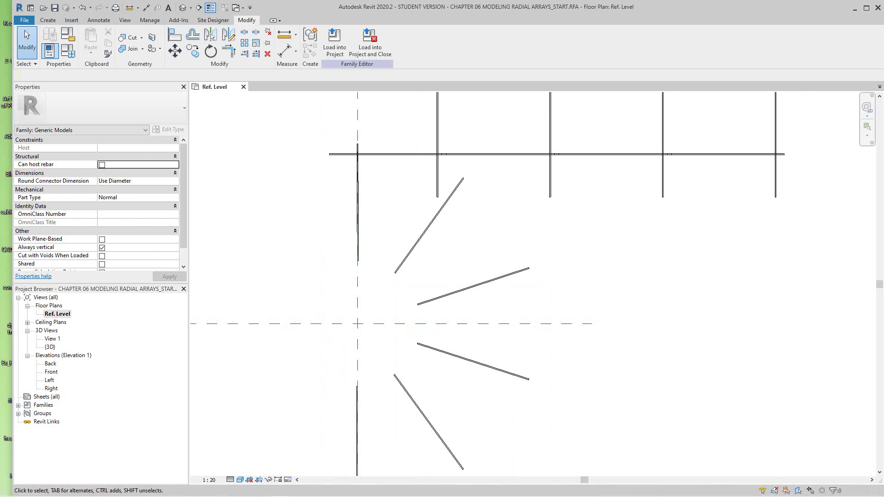
{"action": "scroll", "coordinate": [498, 337], "scroll_direction": "down", "scroll_amount": 2}
{"action": "middle_click_drag", "start_coordinate": [498, 336], "coordinate": [490, 379]}
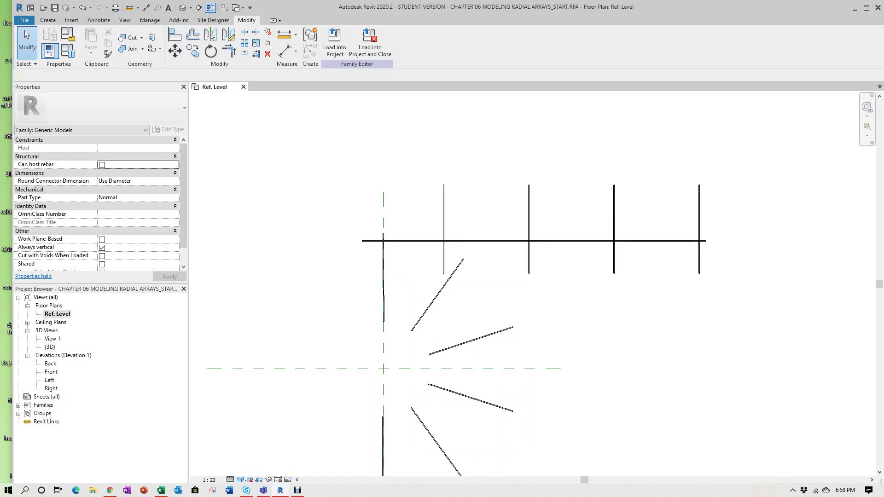
{"action": "left_click", "coordinate": [297, 490]}
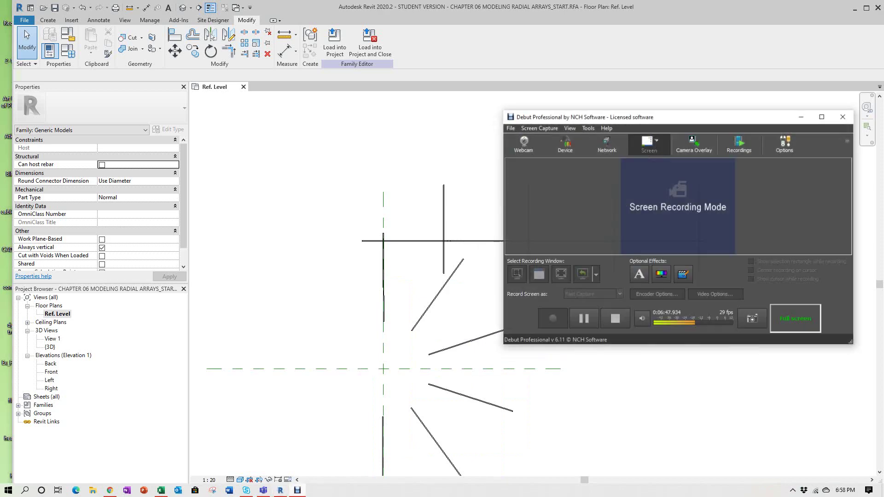